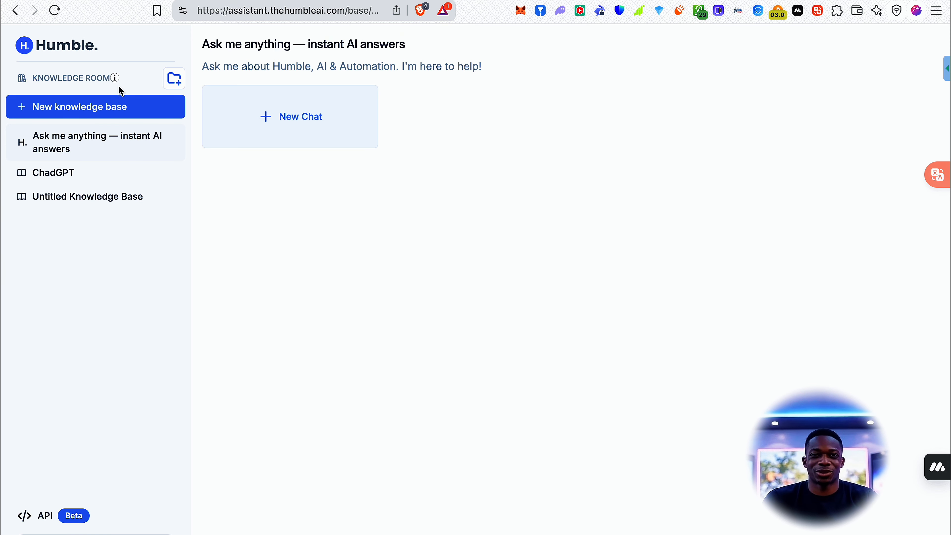
Open the Untitled Knowledge Base's configuration, after briefly viewing its new chat page.
click(110, 206)
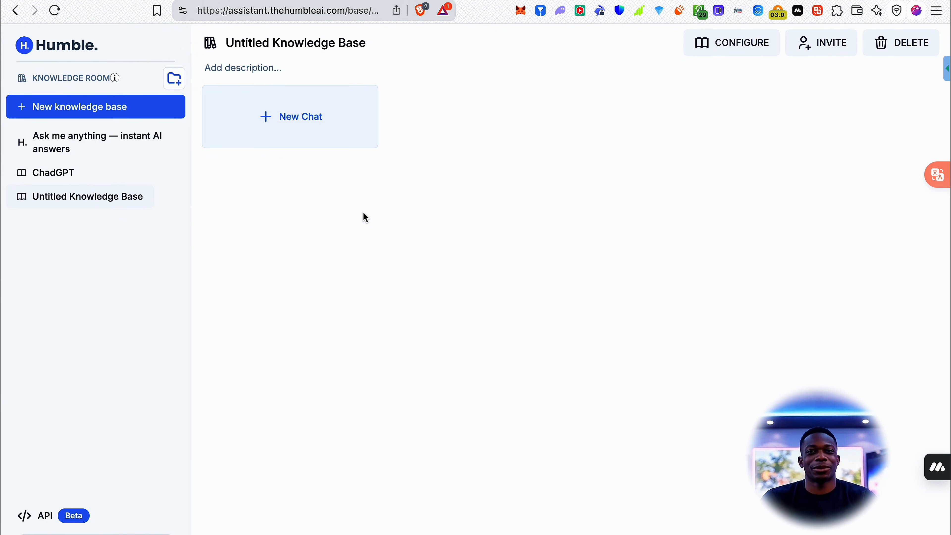
click(271, 100)
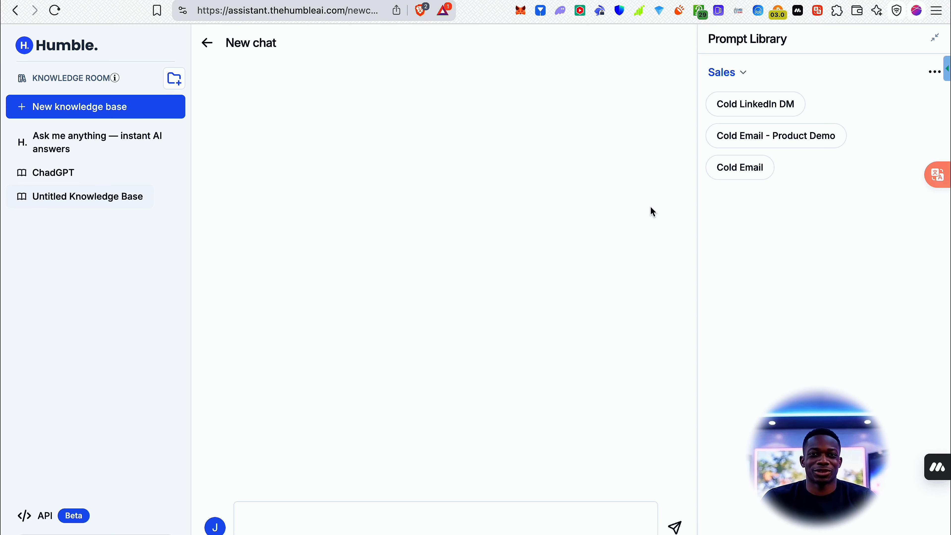
click(209, 43)
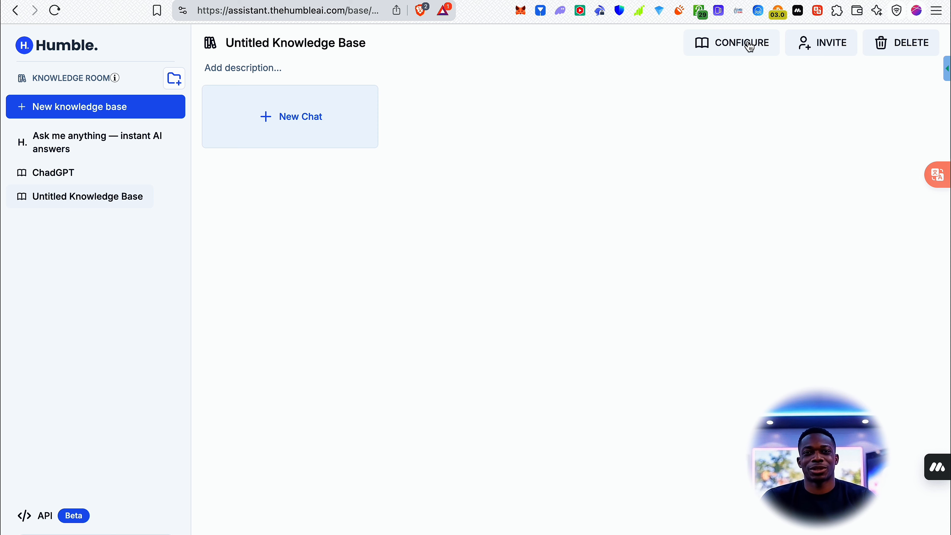
click(747, 50)
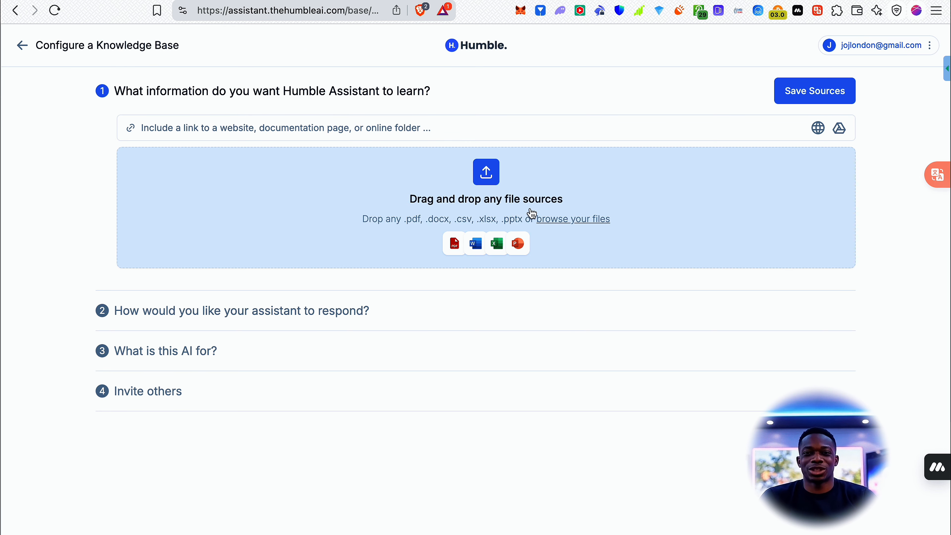
click(356, 133)
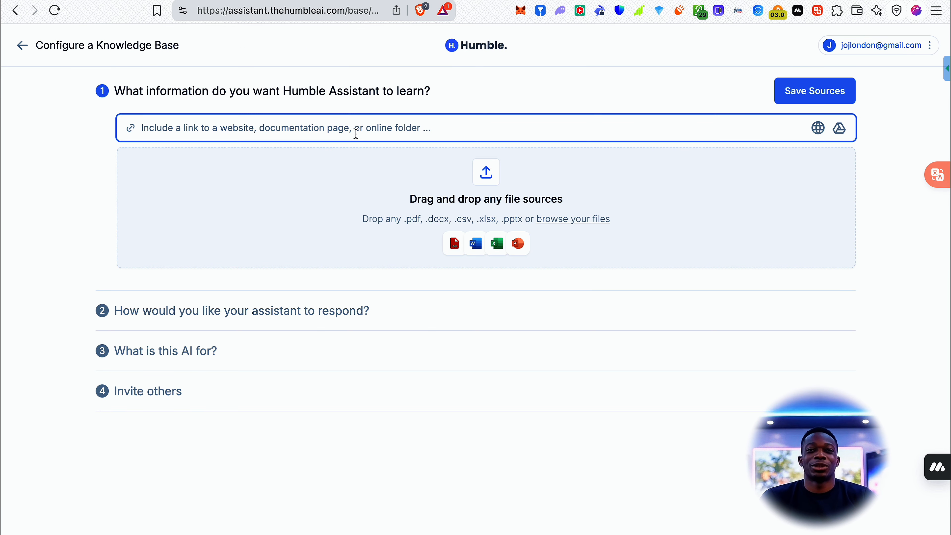
text(https://htt)
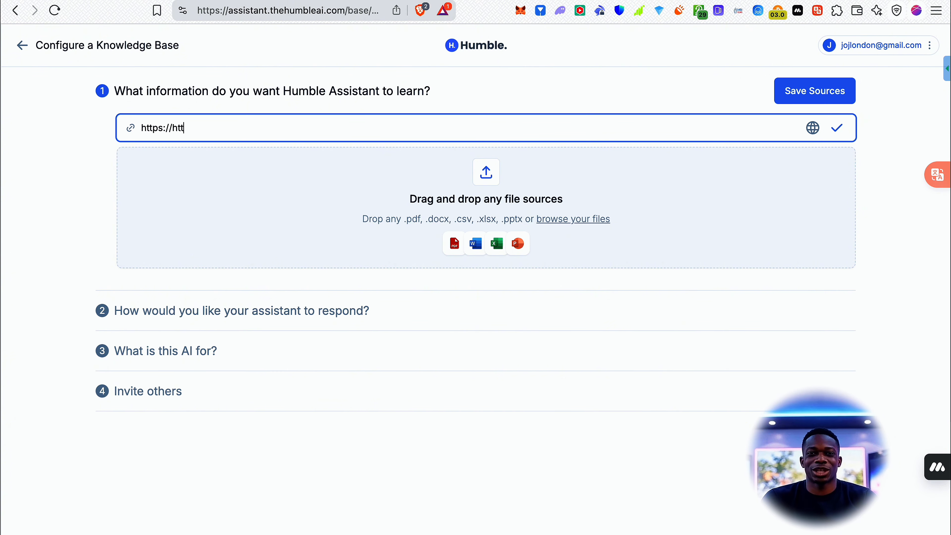
key(BackSpace)
key(BackSpace)
key(BackSpace)
key(BackSpace)
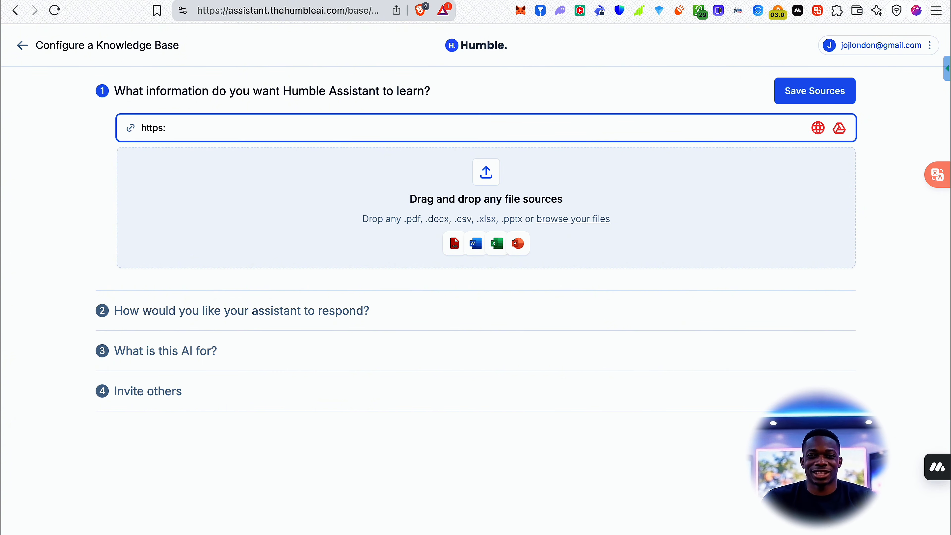
text(youtube)
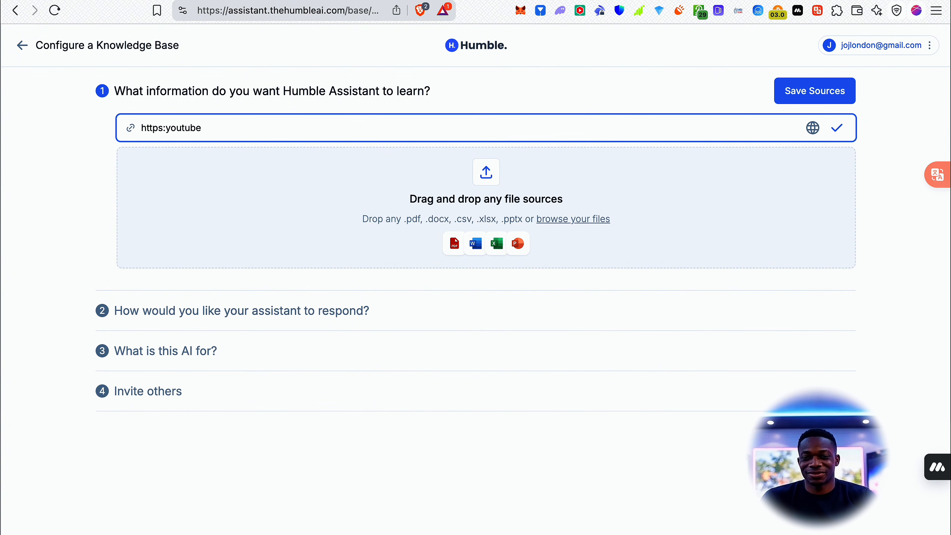
click(168, 128)
text(//)
text(.com)
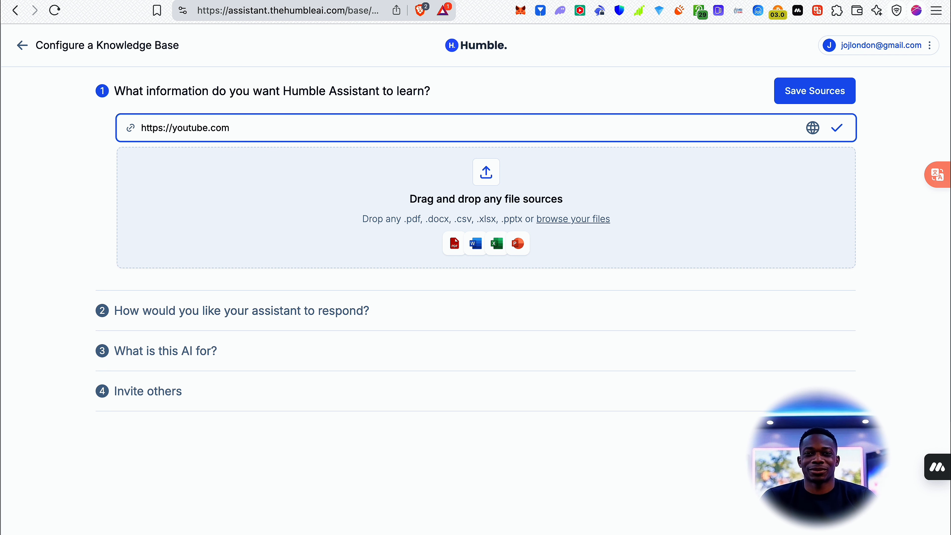
text(/)
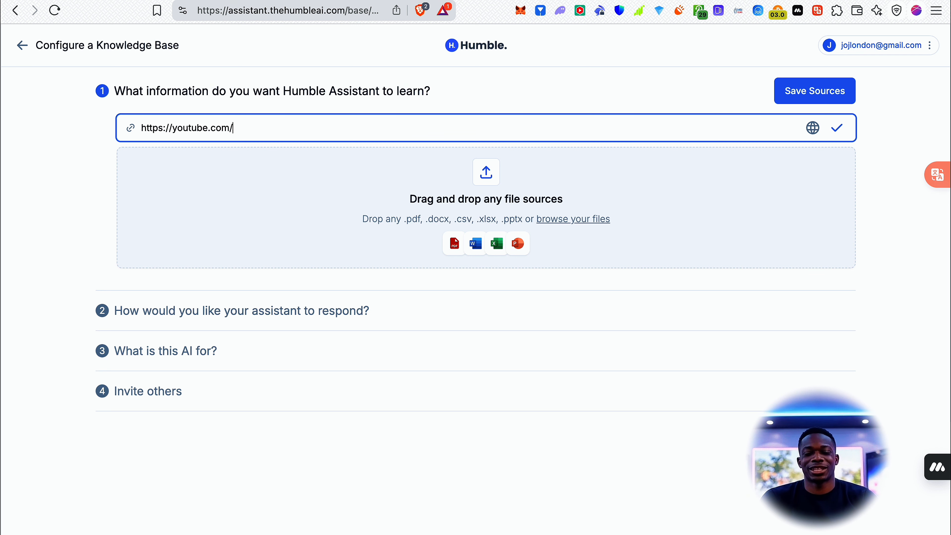
text(@jayjkoh)
Complete the YouTube link with the creator's channel handle and add it as a knowledge source.
key(BackSpace)
key(BackSpace)
key(BackSpace)
text(oh)
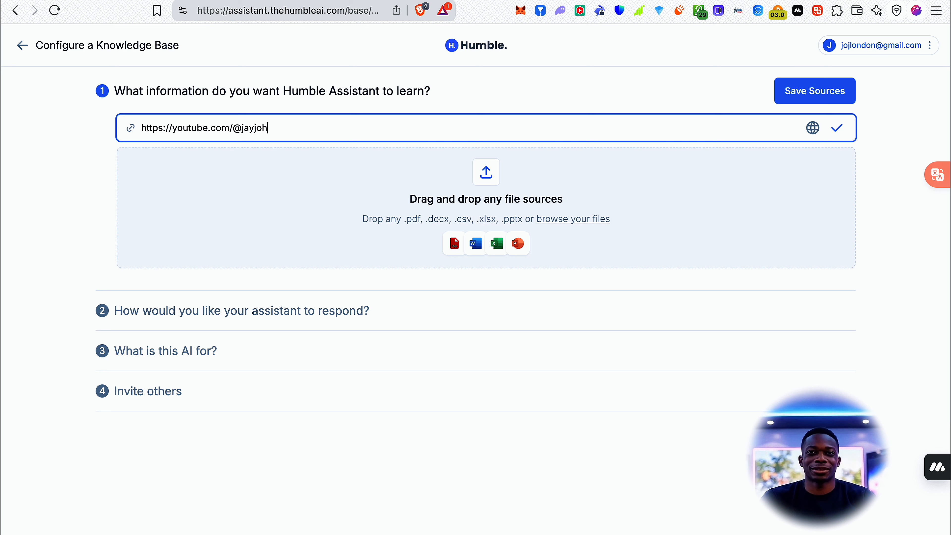
text(nsonai)
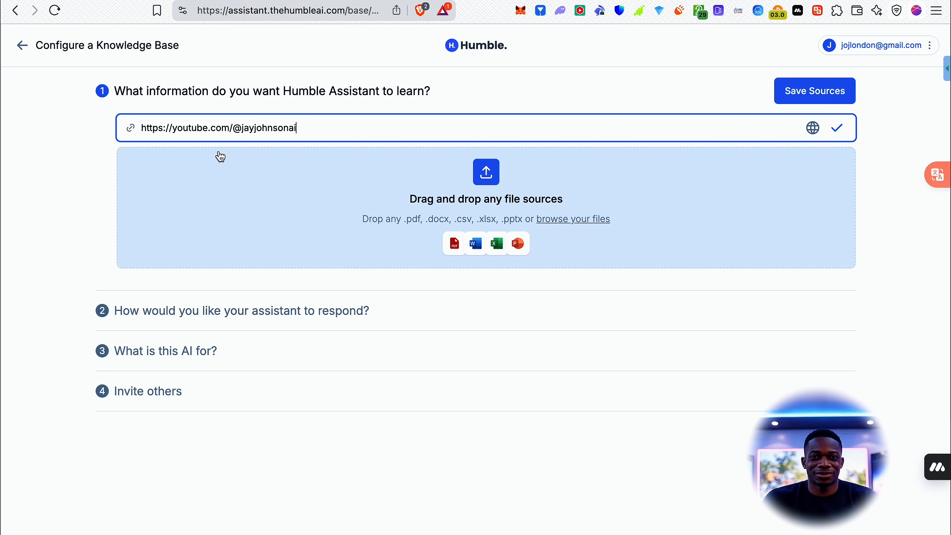
click(839, 130)
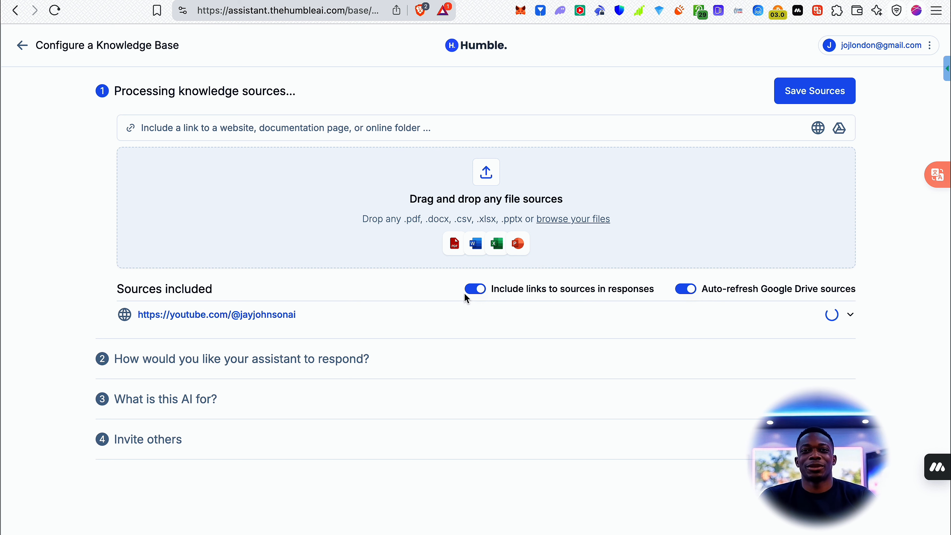
Change "professional" to "casual" in the assistant's Tone of Voice trait and save the trait.
mouse_move(491, 293)
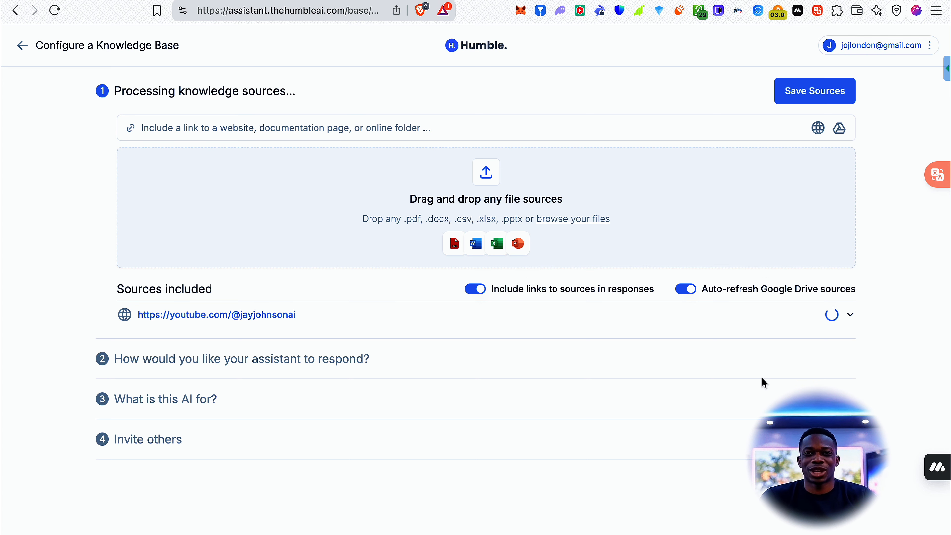
click(425, 358)
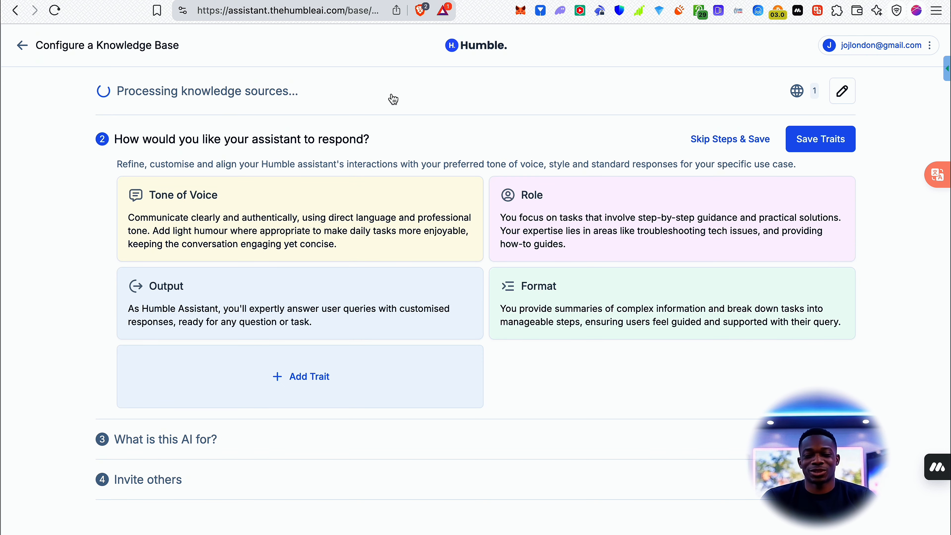
click(376, 247)
click(695, 267)
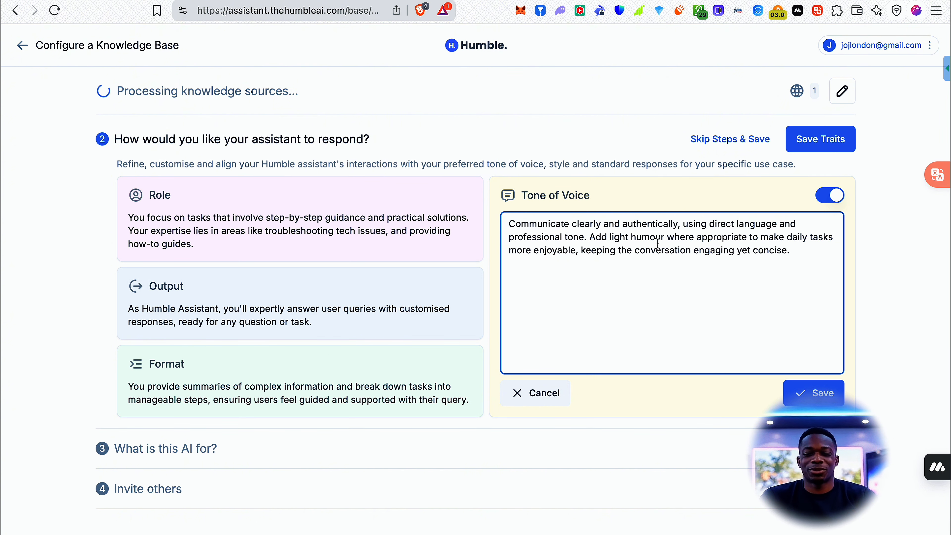
double_click(544, 237)
text(cas)
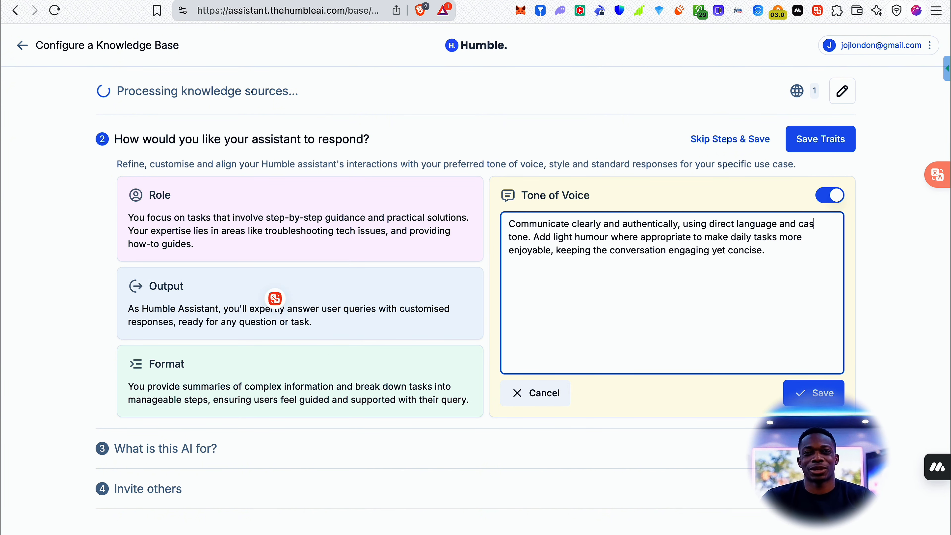
text(ual)
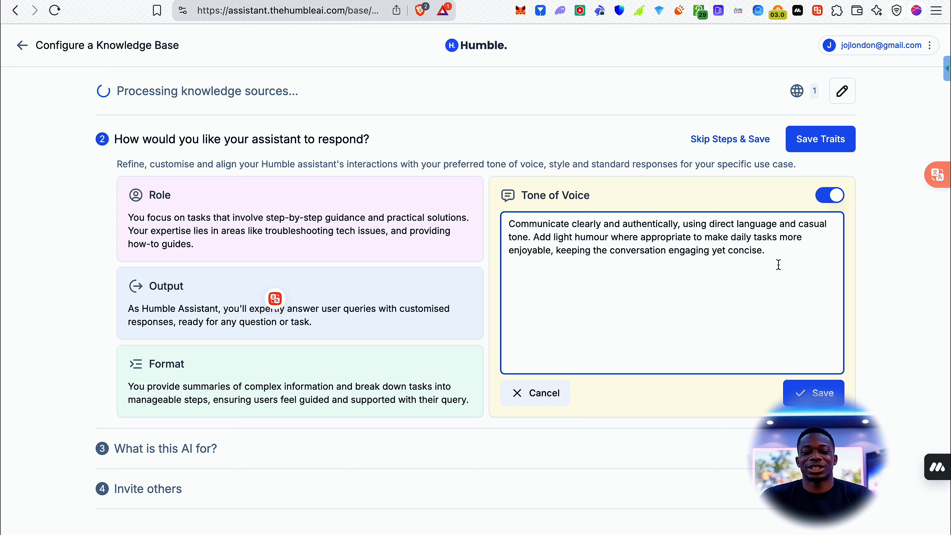
click(786, 257)
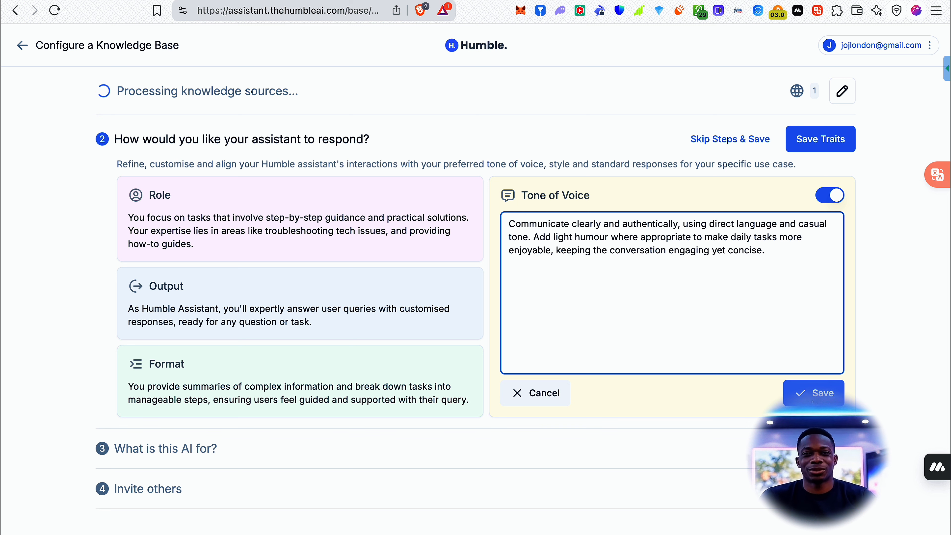
click(814, 392)
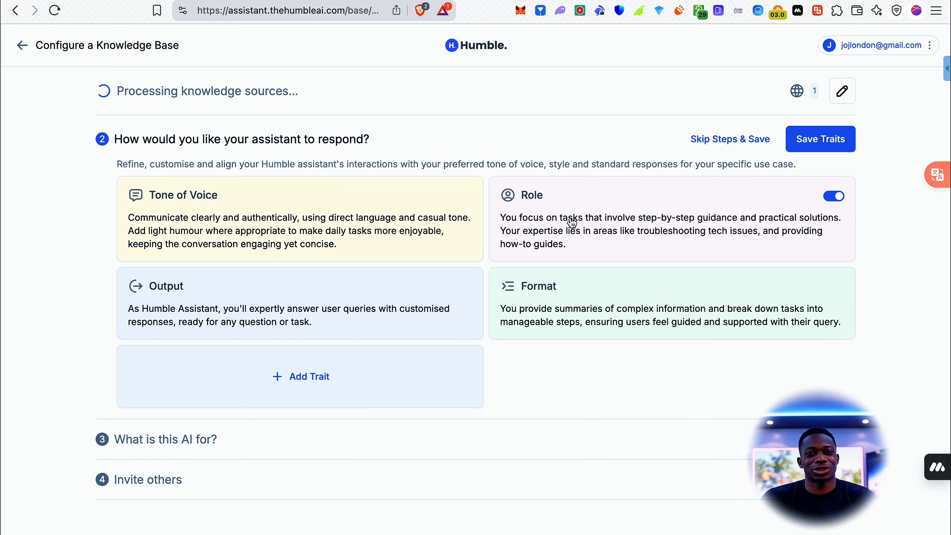
Replace the Role trait's text with "Your role is to provide a youtube description".
click(572, 223)
drag(633, 261, 479, 182)
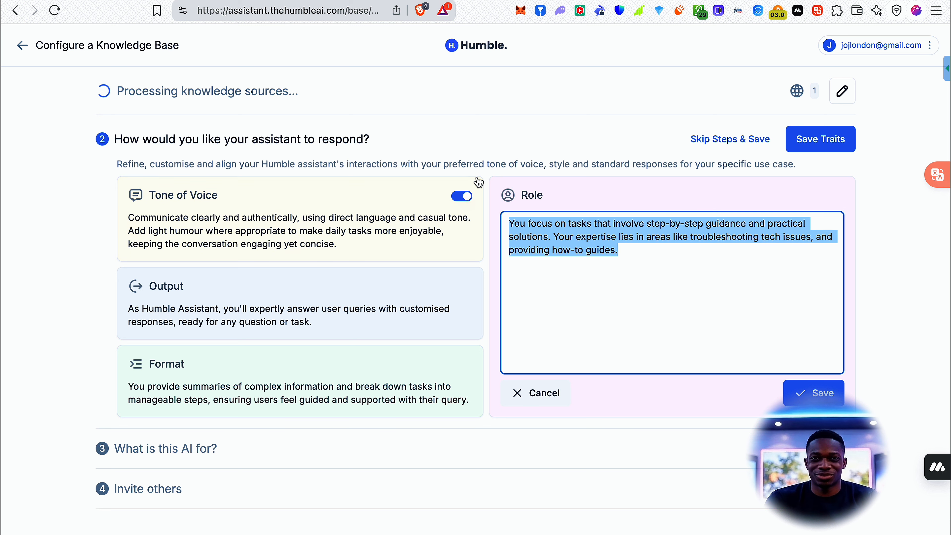
text(The role)
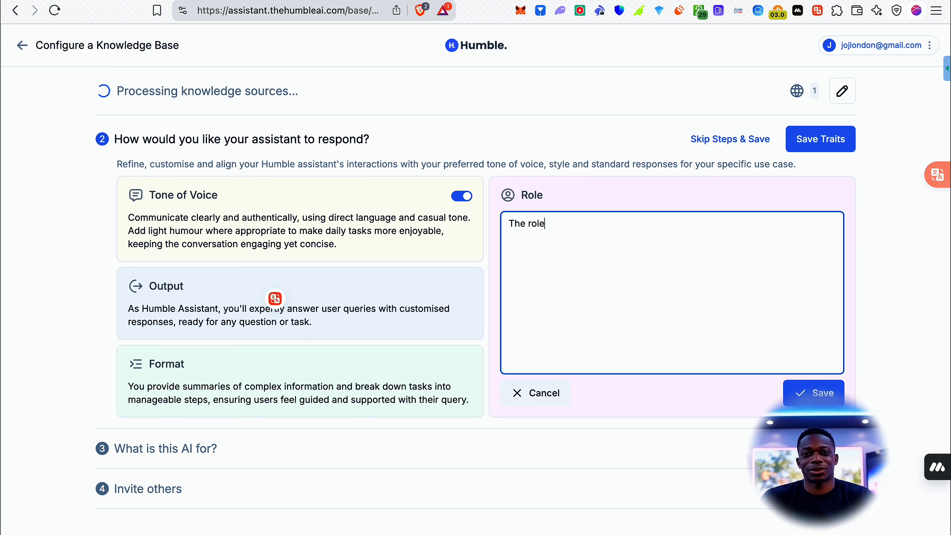
key(super+a)
text(Your )
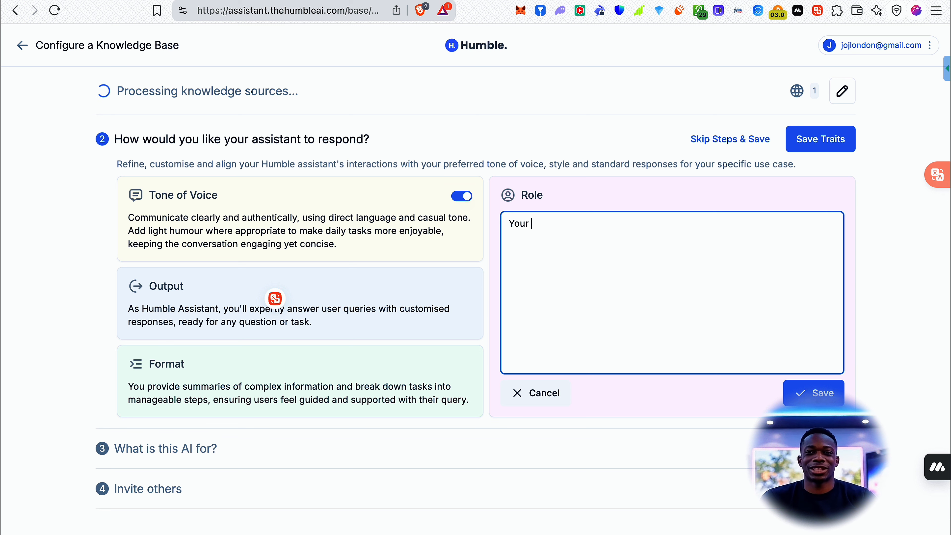
text(tolrole )
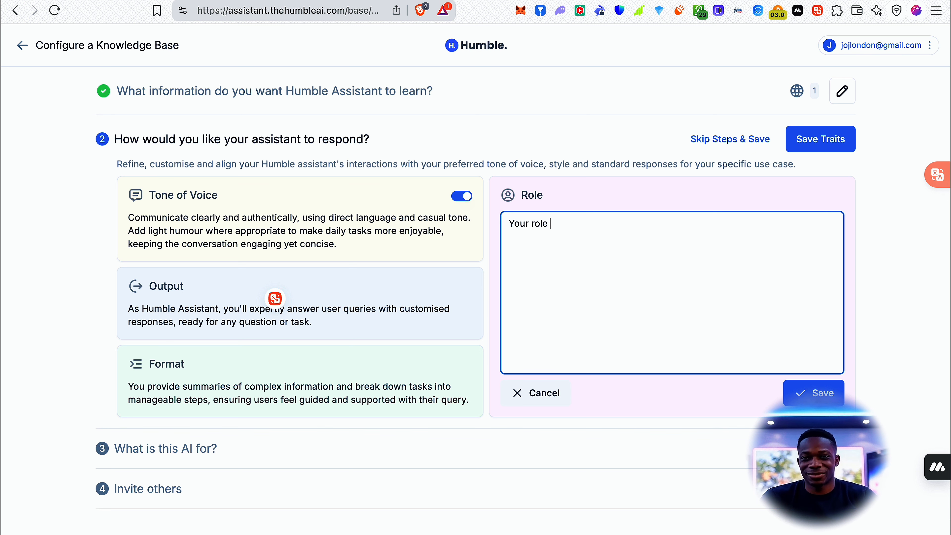
text(is to pro)
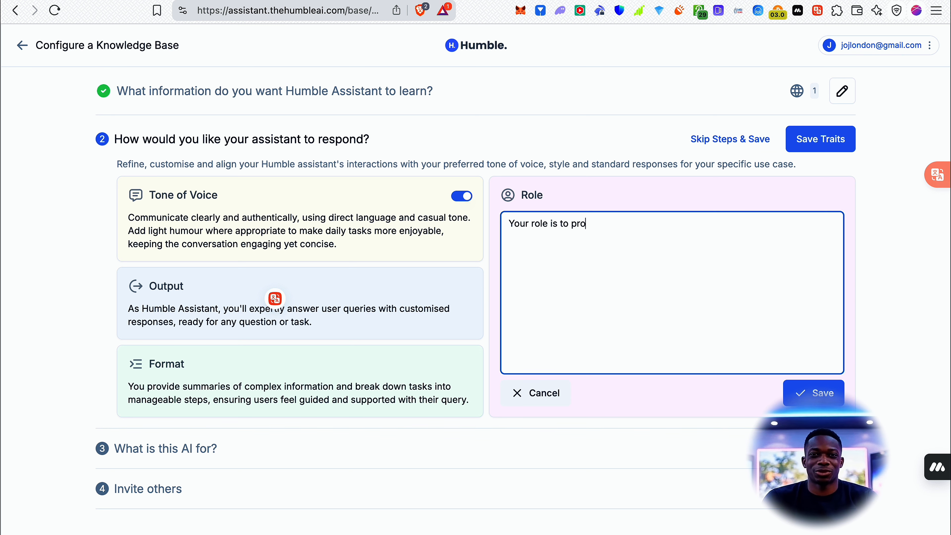
text(vide a youtube de)
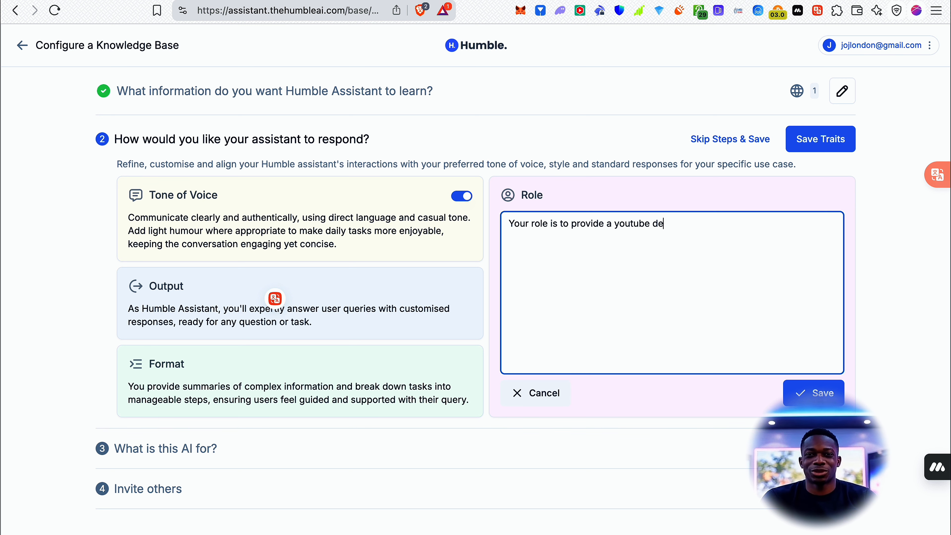
text(scription)
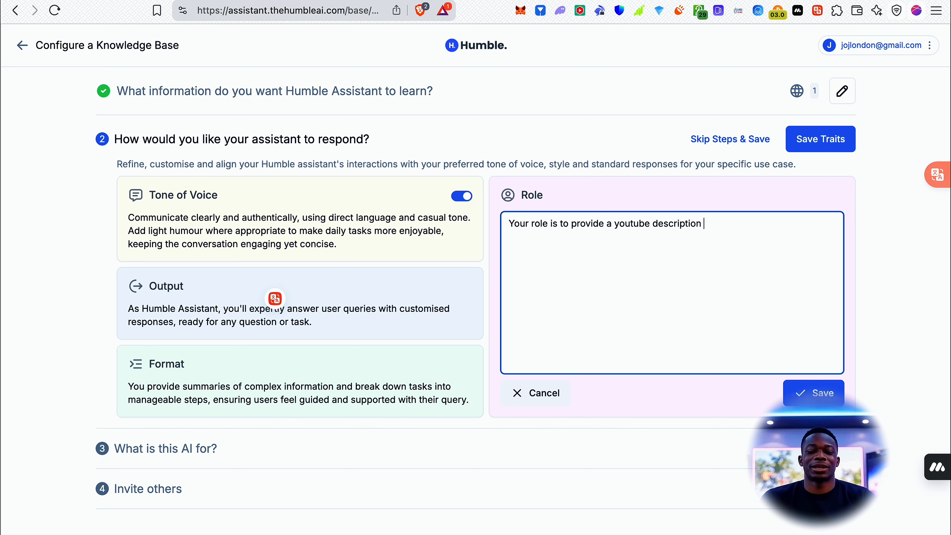
text( and a)
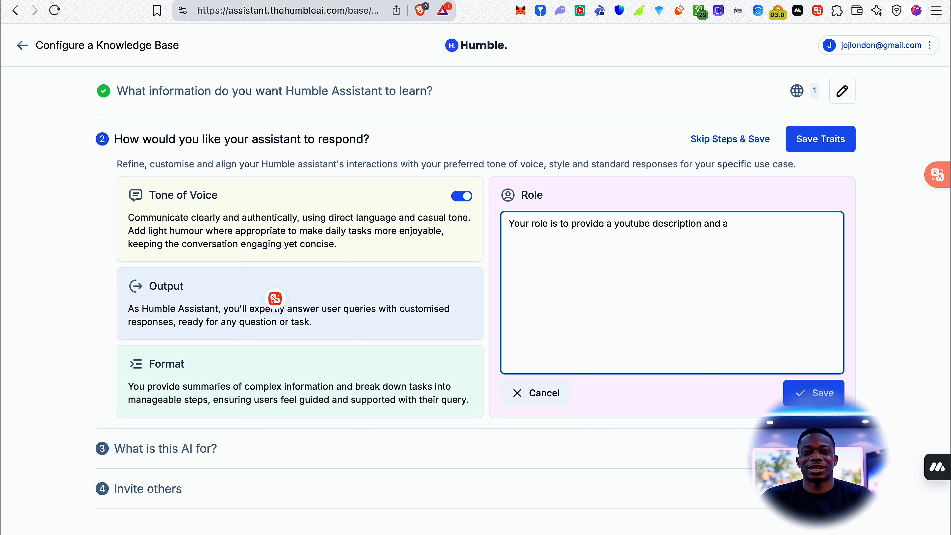
text( 7-0)
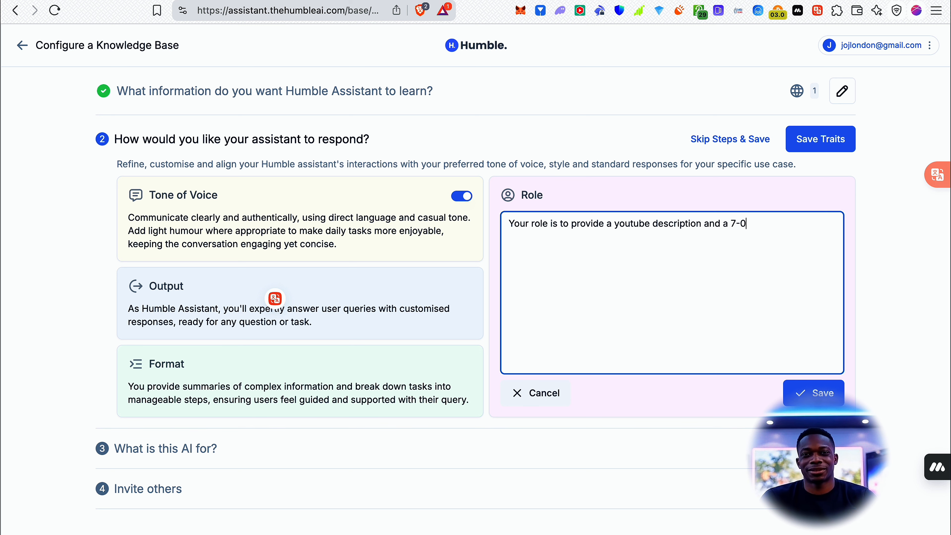
Continue the Role text with "and a 7-point twitter and a title for the video".
key(BackSpace)
text(point)
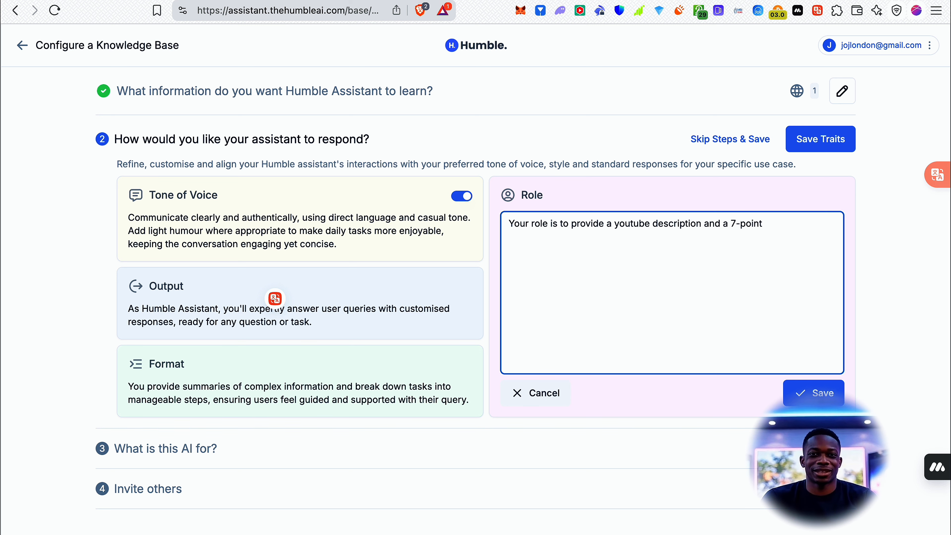
text( twitter)
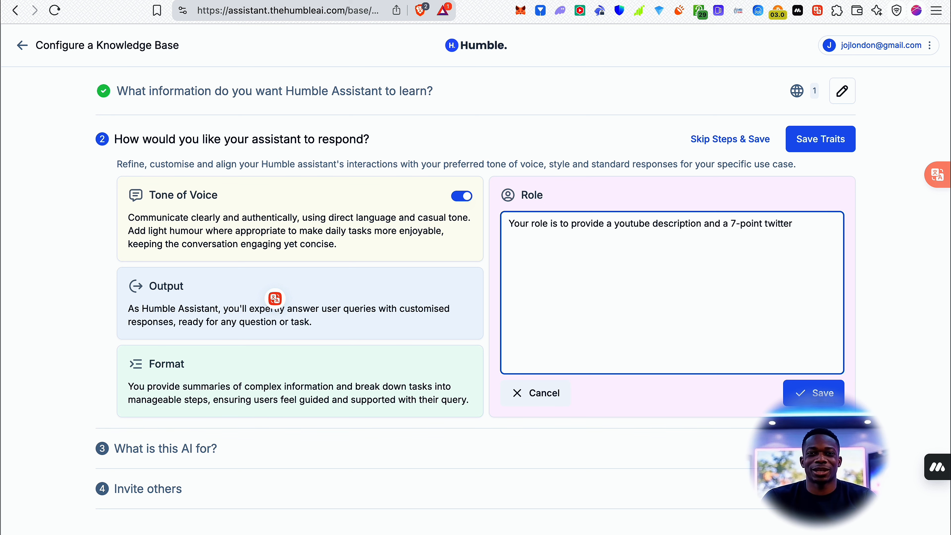
text(and)
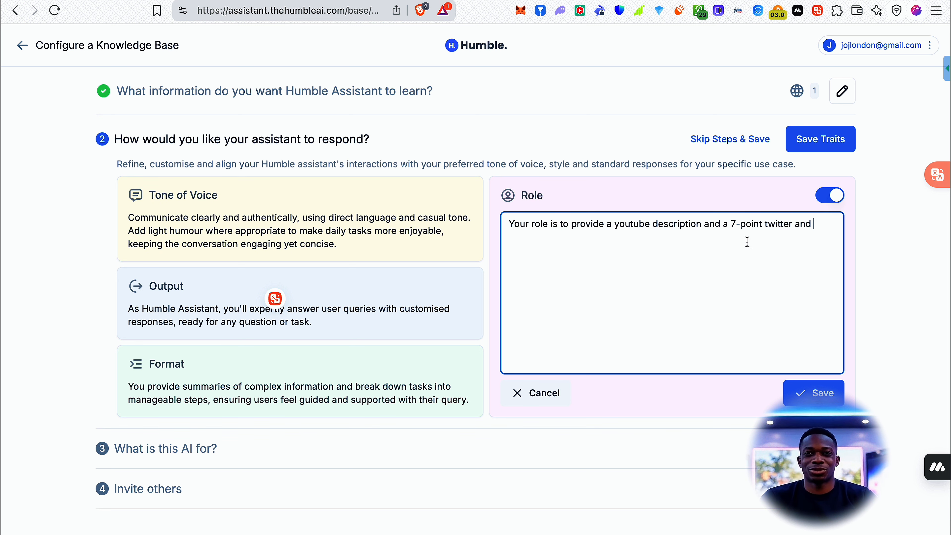
key(alt+shift+Left)
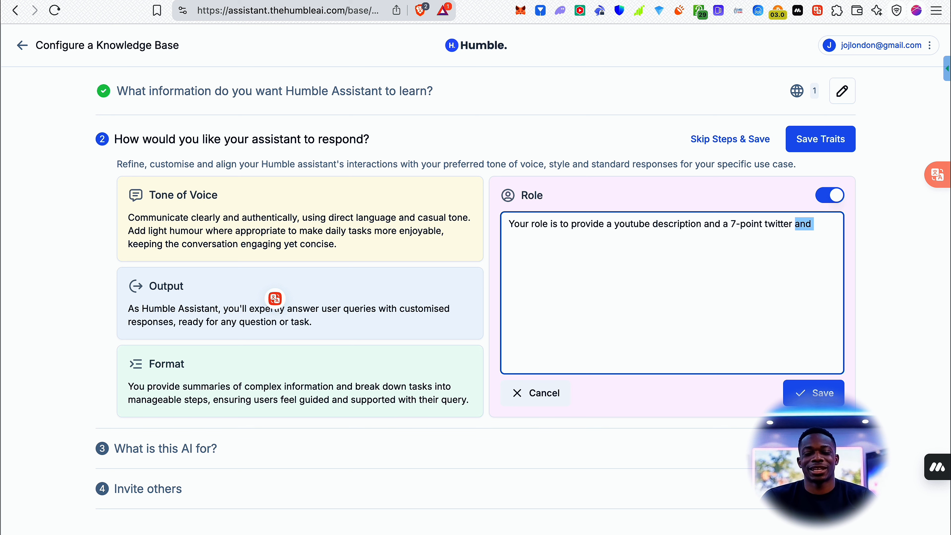
key(Right)
text(a title )
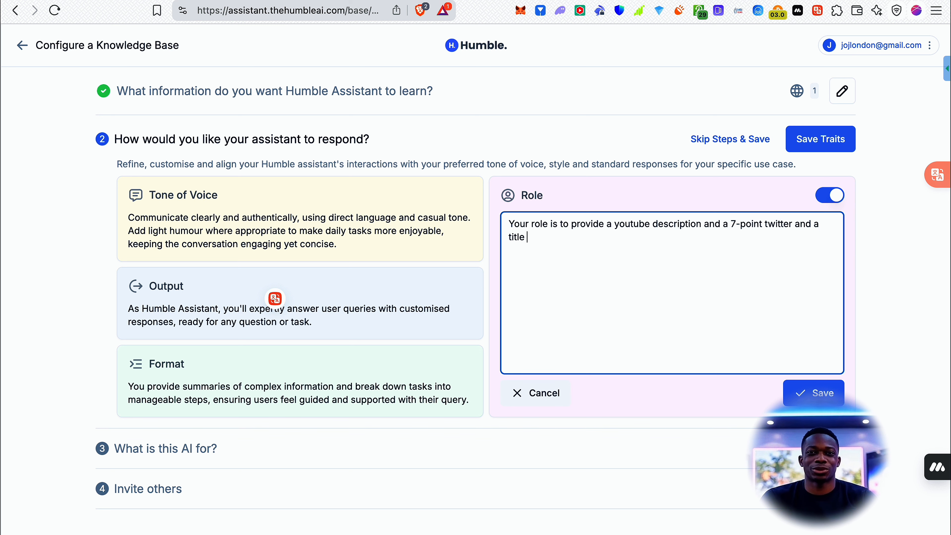
text(for the video)
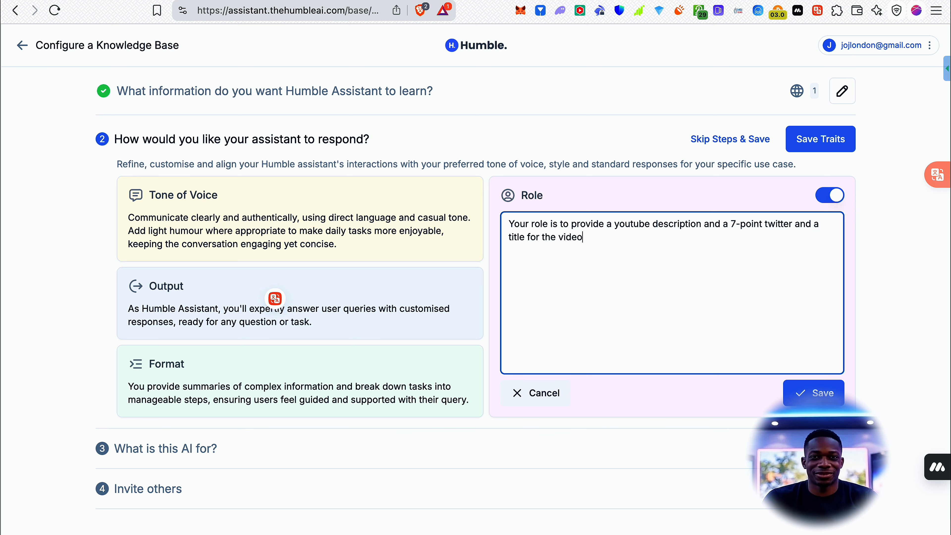
Insert "(that's filled with relevant keywords)" after "title" in the Role text and end the sentence with "that will be uploaded.".
click(526, 237)
text((that's )
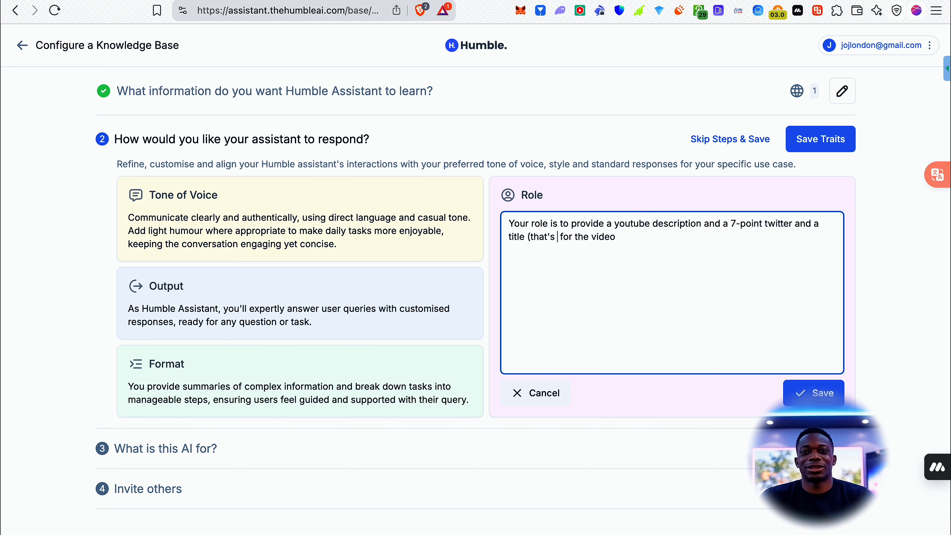
text(filled with relev)
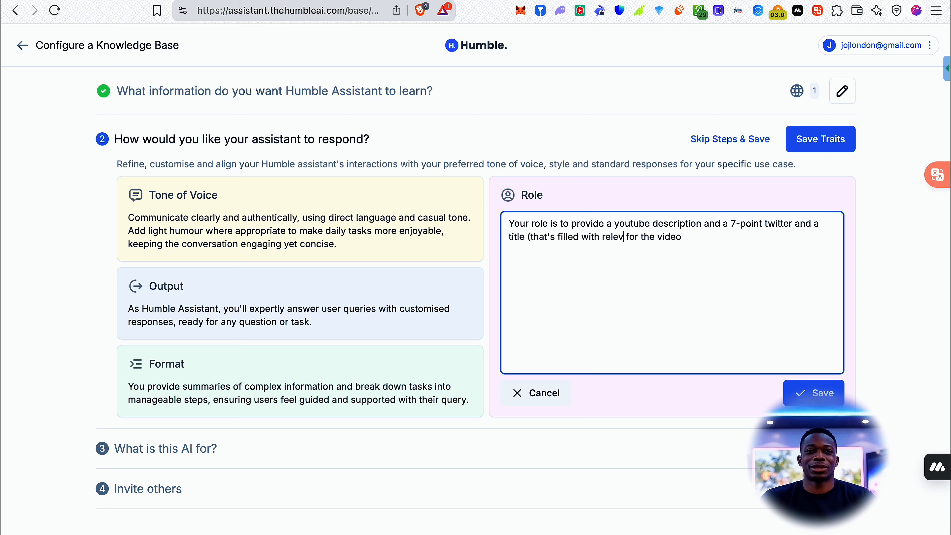
text(ant keywords)
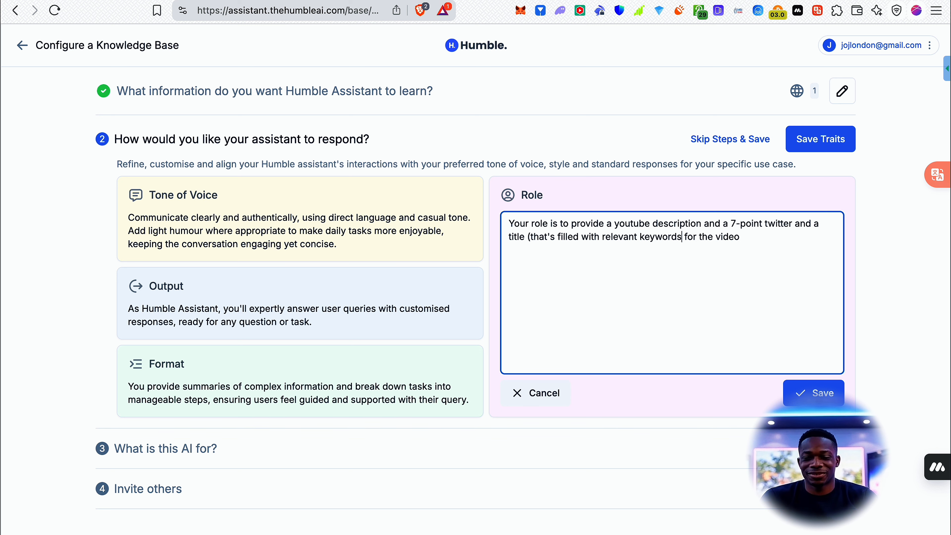
text())
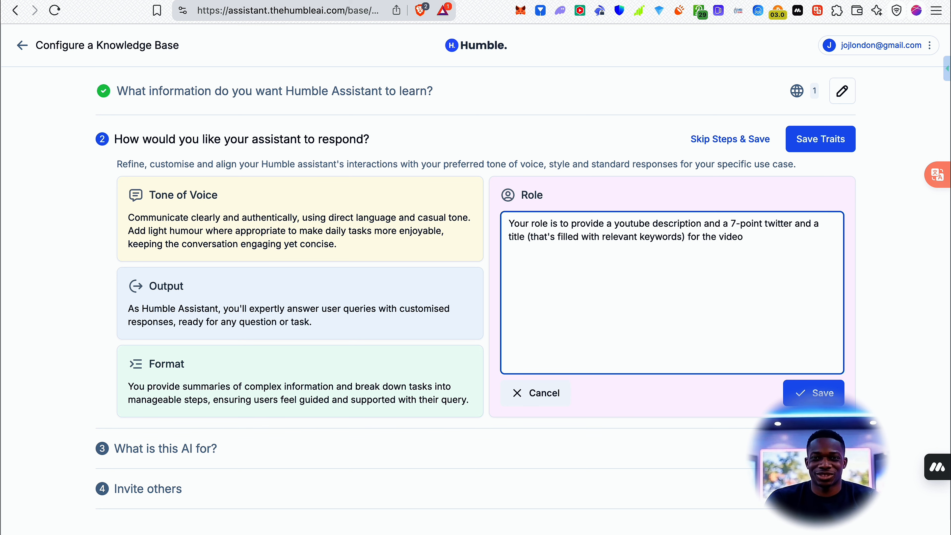
text( for the video that will be up)
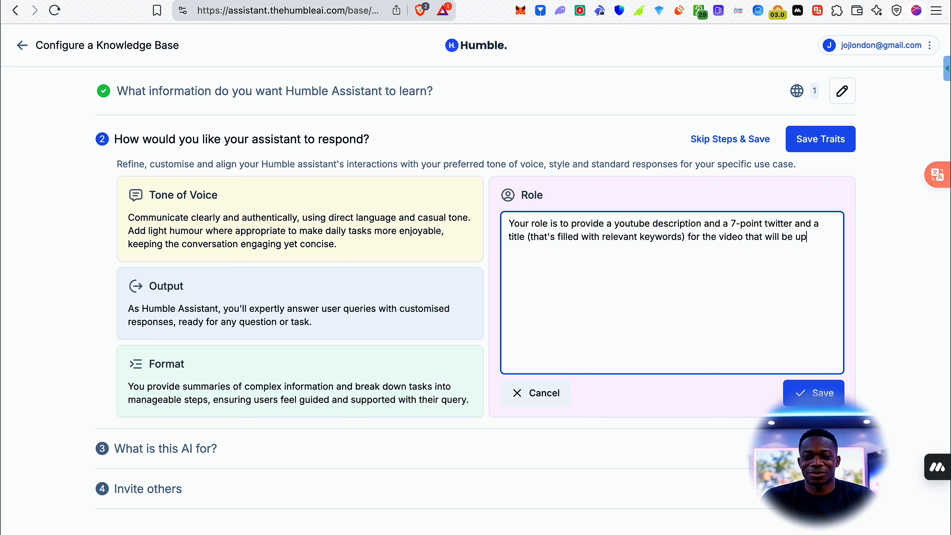
text(loaded.)
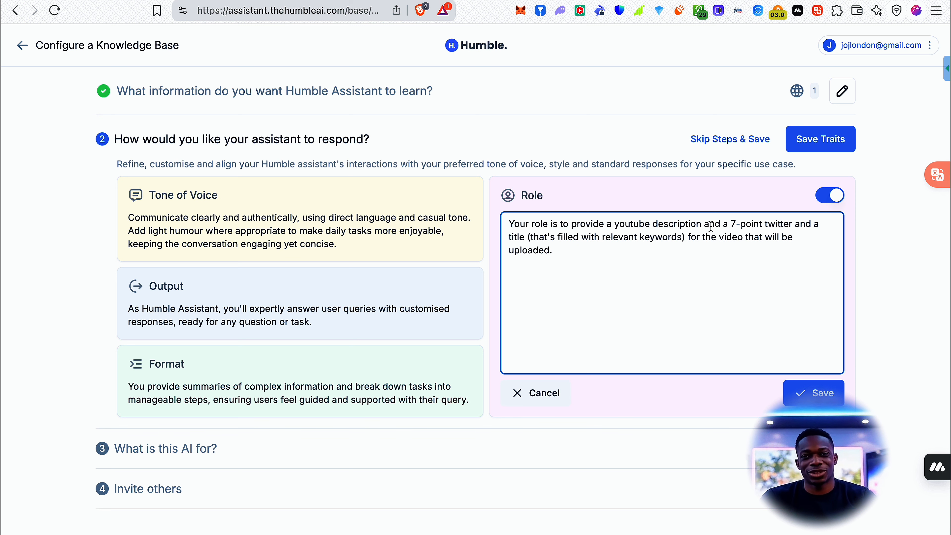
Add "the following:" after "provide" in the Role text and begin a new line with "-youtube description", dropping the "a".
click(606, 223)
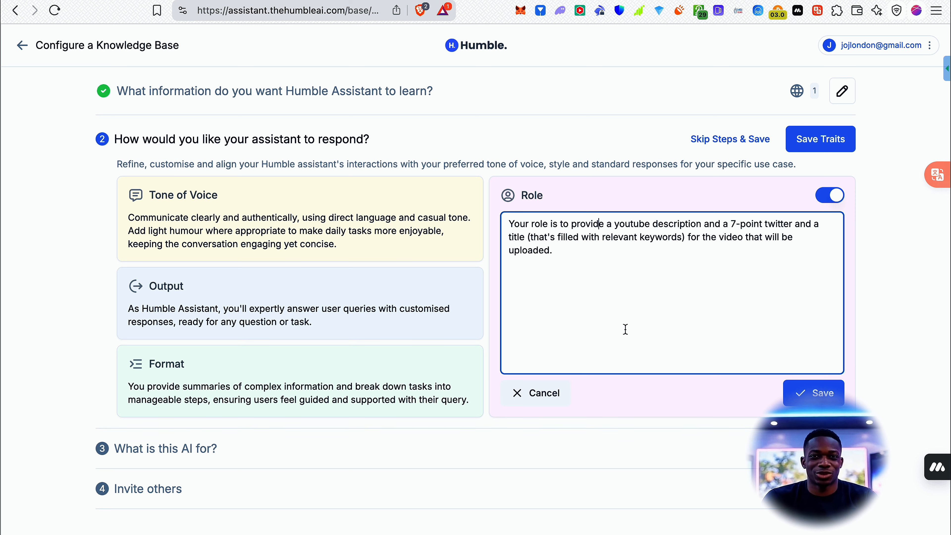
text(the )
text(following:)
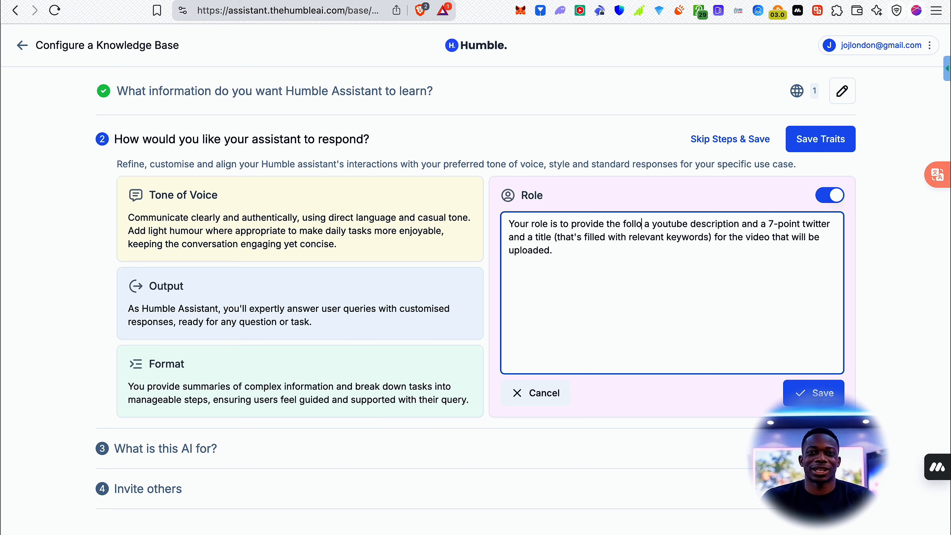
key(Return)
key(Delete)
key(Delete)
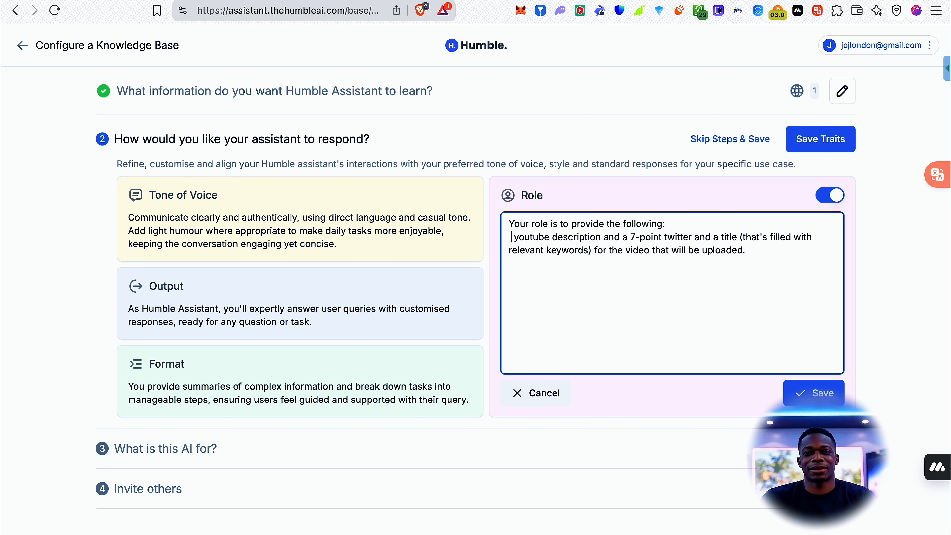
text(-)
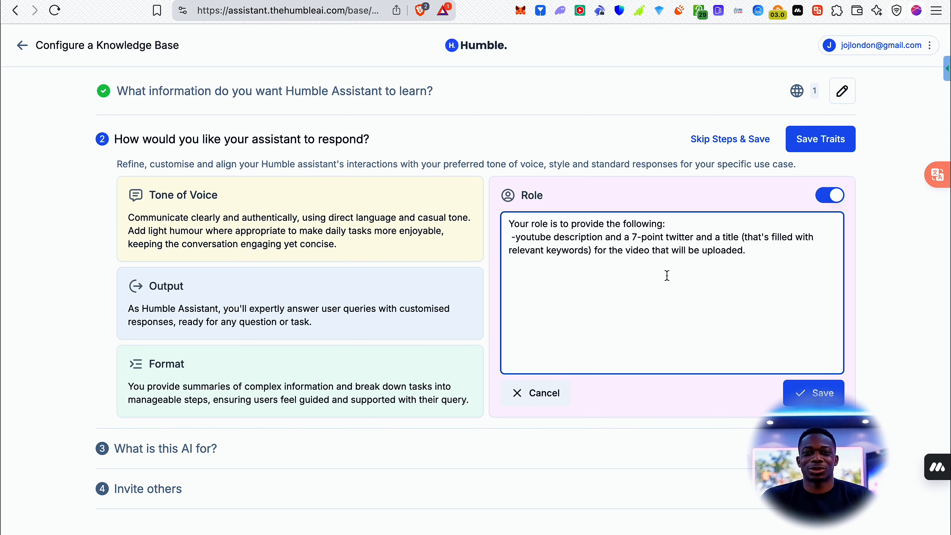
Remove "and a" after "youtube description" and put "7-point twitter" on its own line with a leading dash.
click(633, 237)
key(BackSpace)
key(BackSpace)
key(BackSpace)
key(BackSpace)
key(BackSpace)
key(BackSpace)
key(BackSpace)
key(Return)
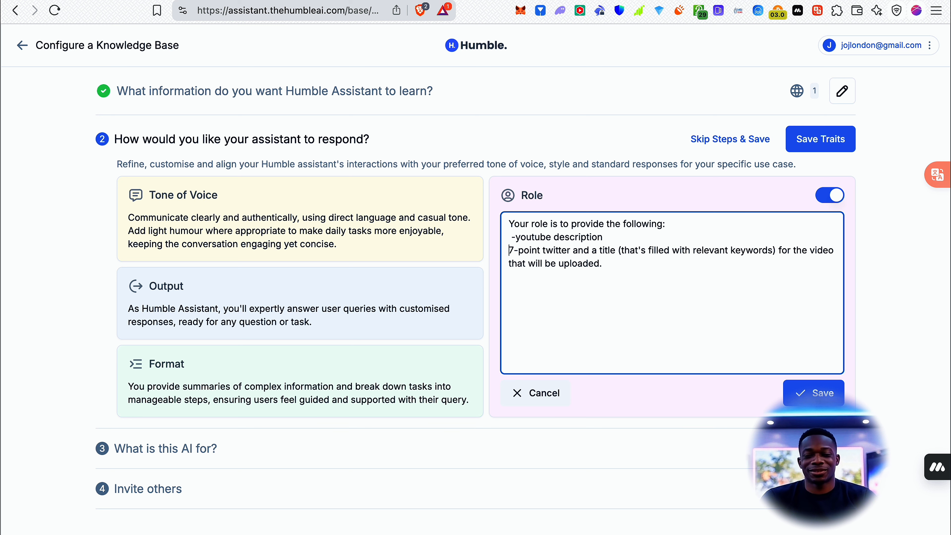
text(-)
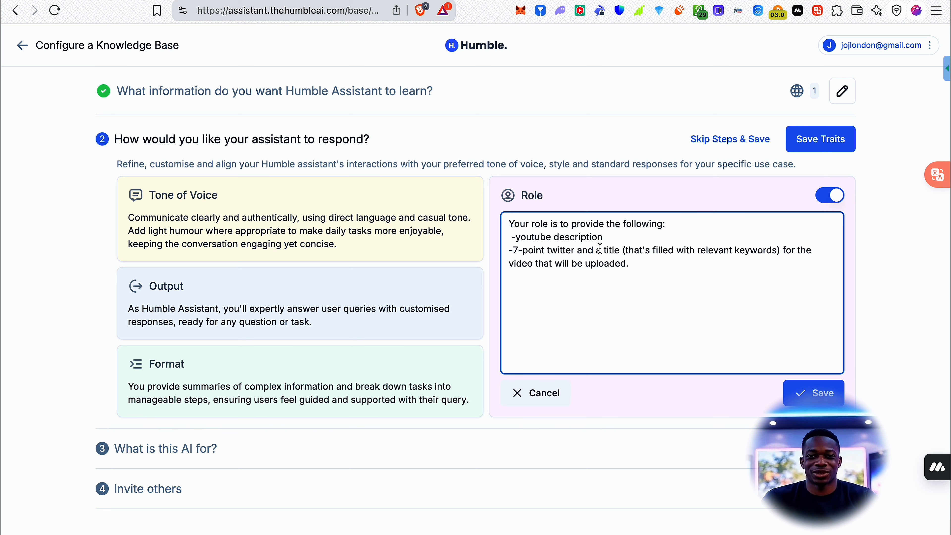
Remove "and a" after "twitter" and move the title item to its own line starting with "- a video title".
drag(603, 250, 577, 250)
key(BackSpace)
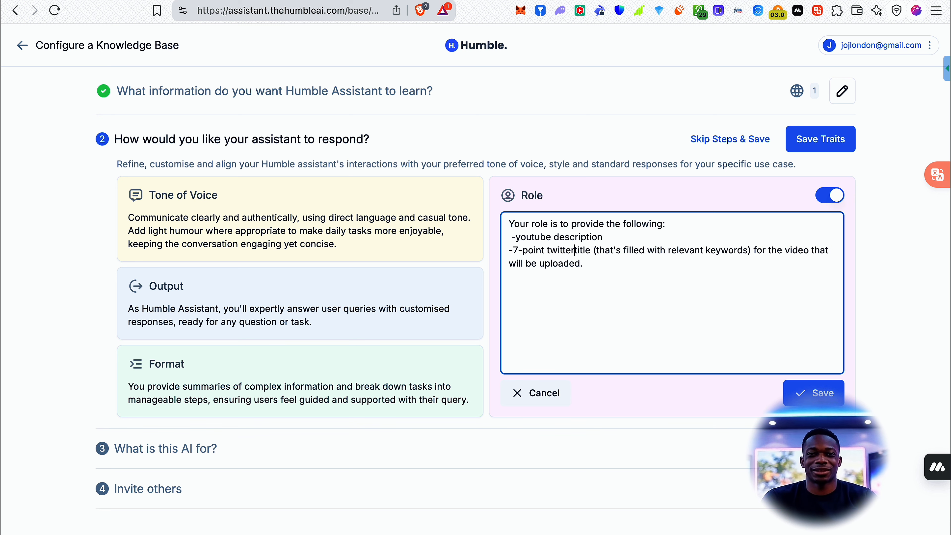
key(Return)
text(-)
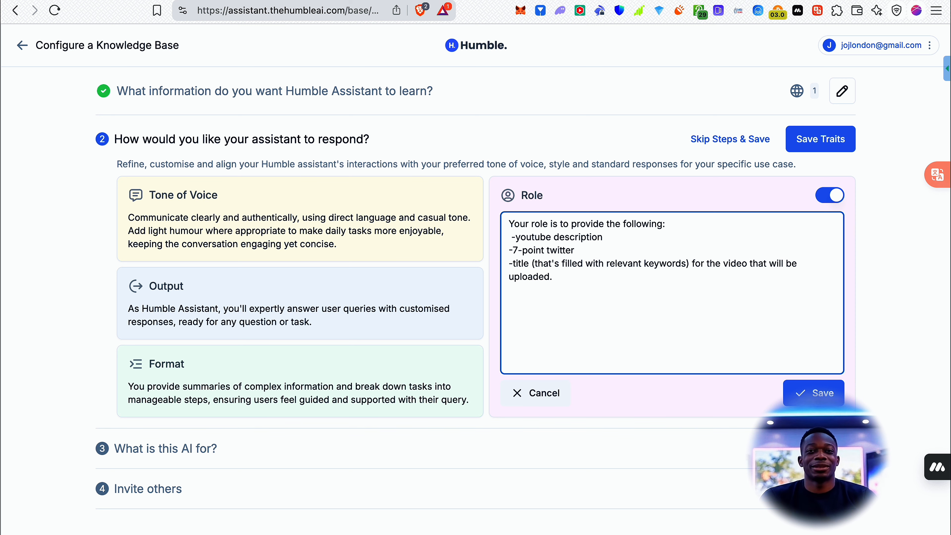
text( a)
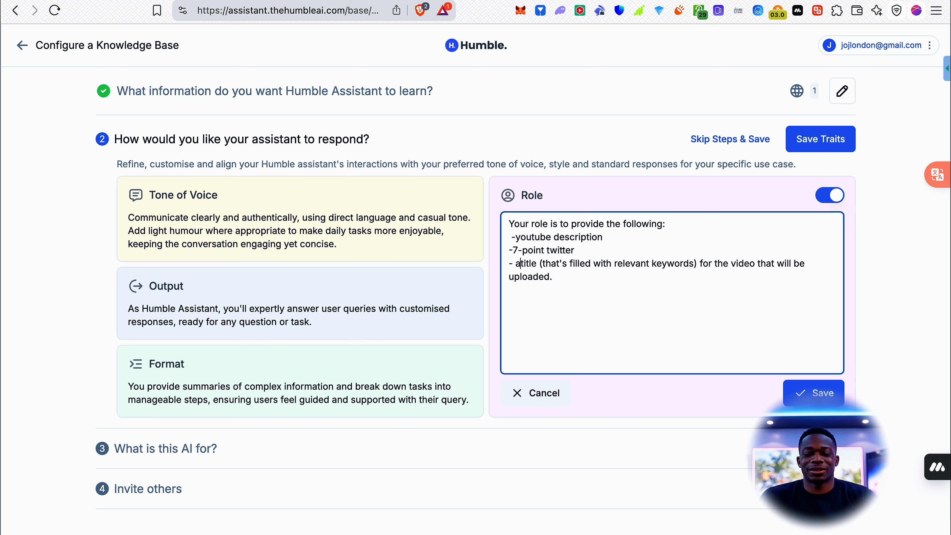
text( video)
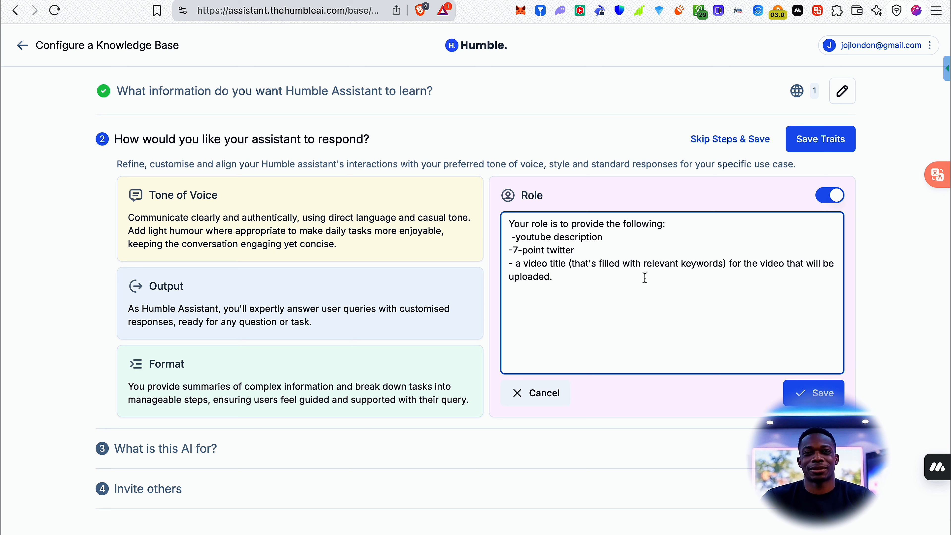
Trim the title item to "- a video title filled with relevant keywords", removing "(that's" and everything after "keywords".
drag(600, 264, 569, 263)
key(BackSpace)
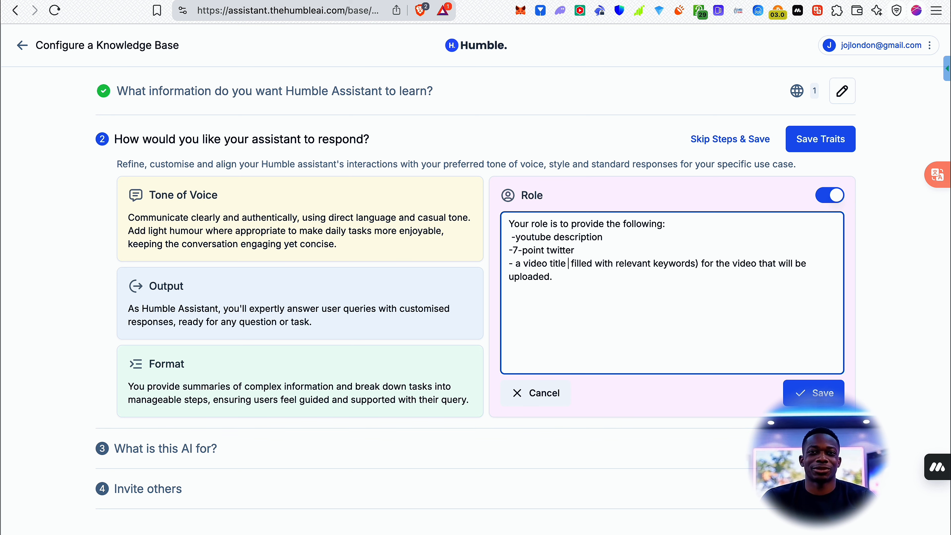
key(BackSpace)
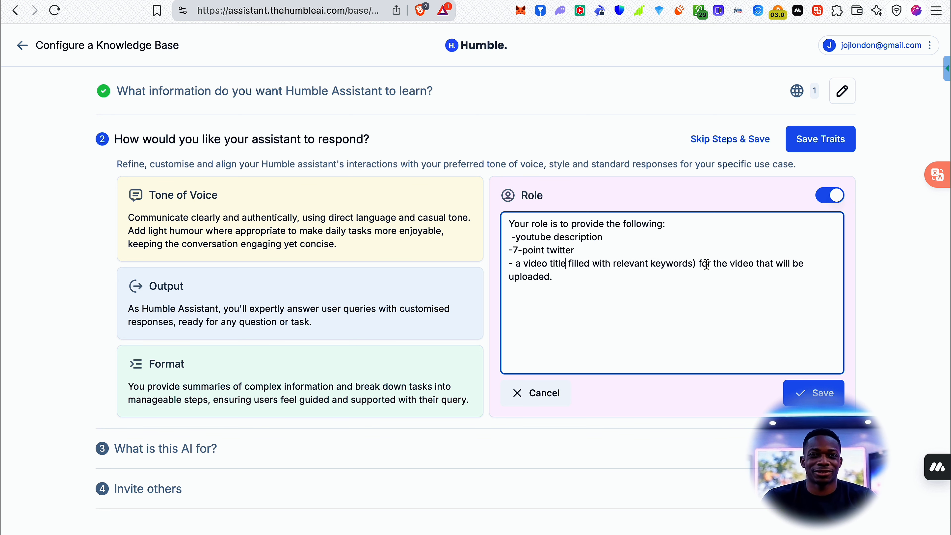
click(693, 264)
key(shift+Down)
key(BackSpace)
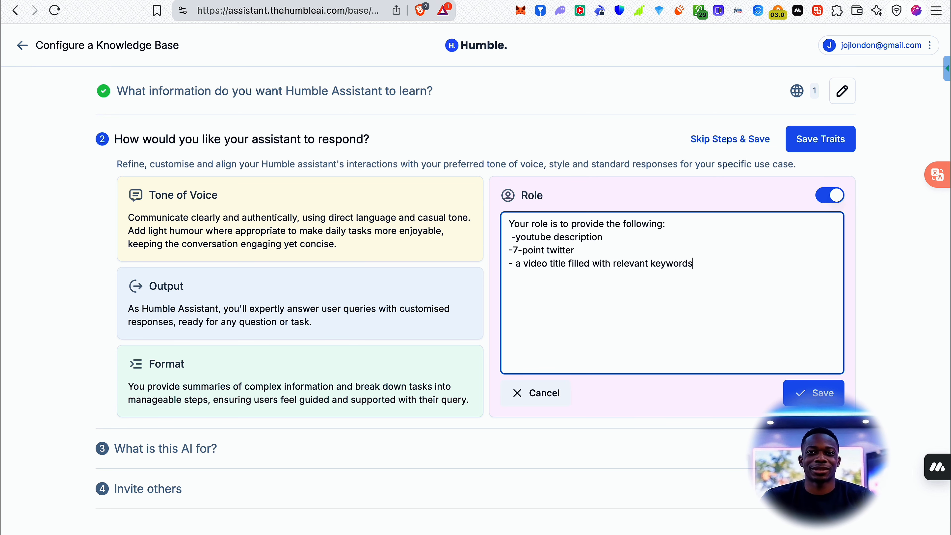
Add the list item "- a description for a thumbnail to go with the video" to the Role text.
text(- )
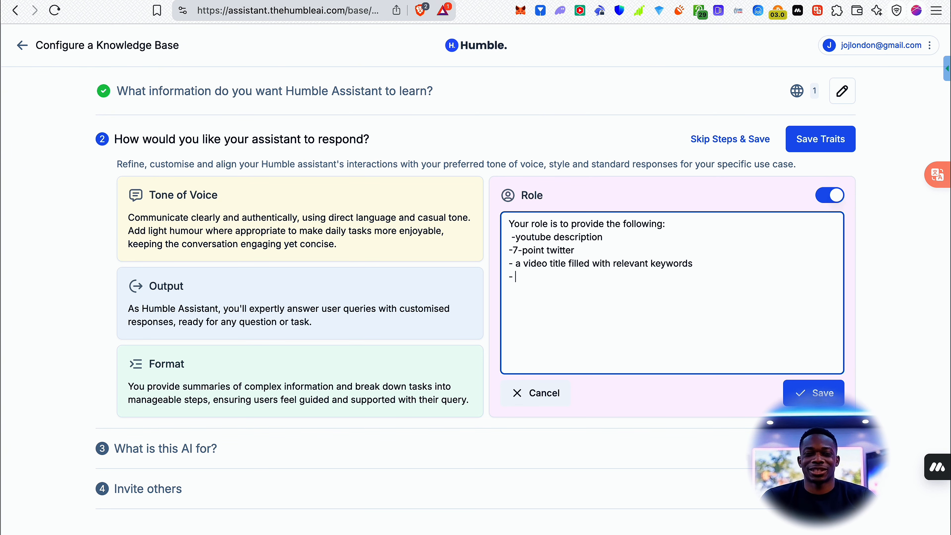
text(a desc)
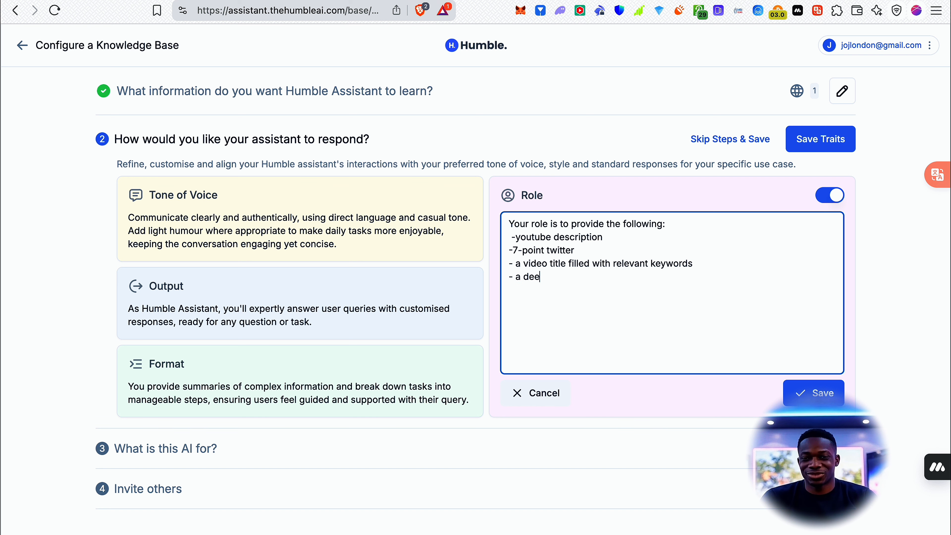
text(ription )
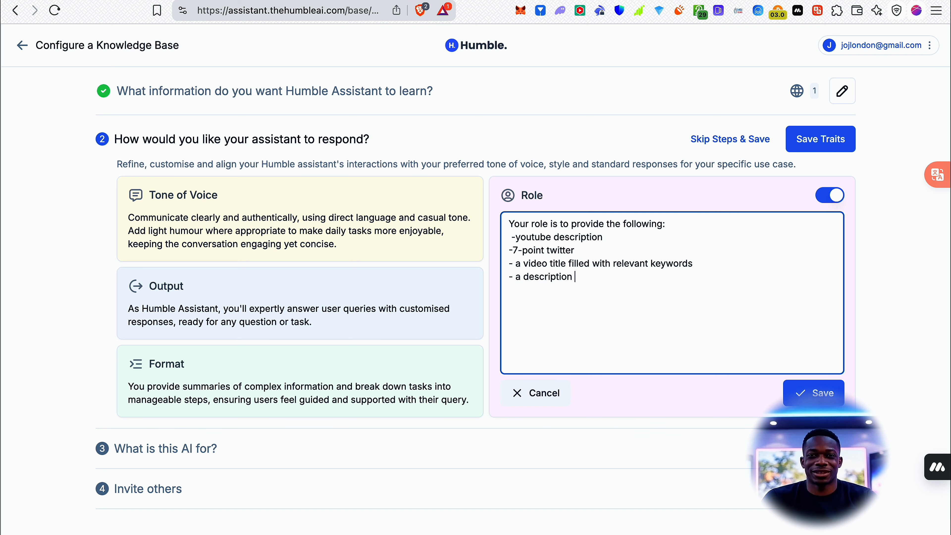
text(for a thum)
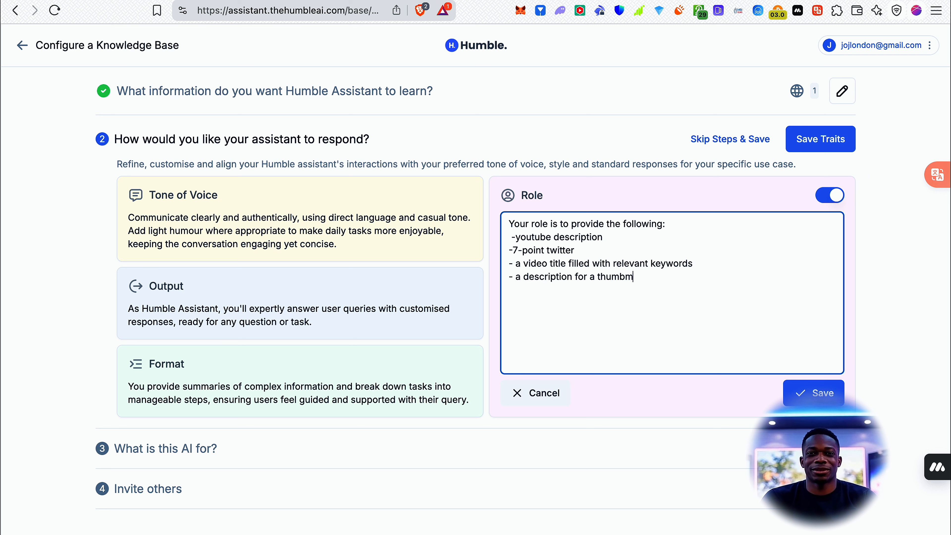
text(bnail to go with )
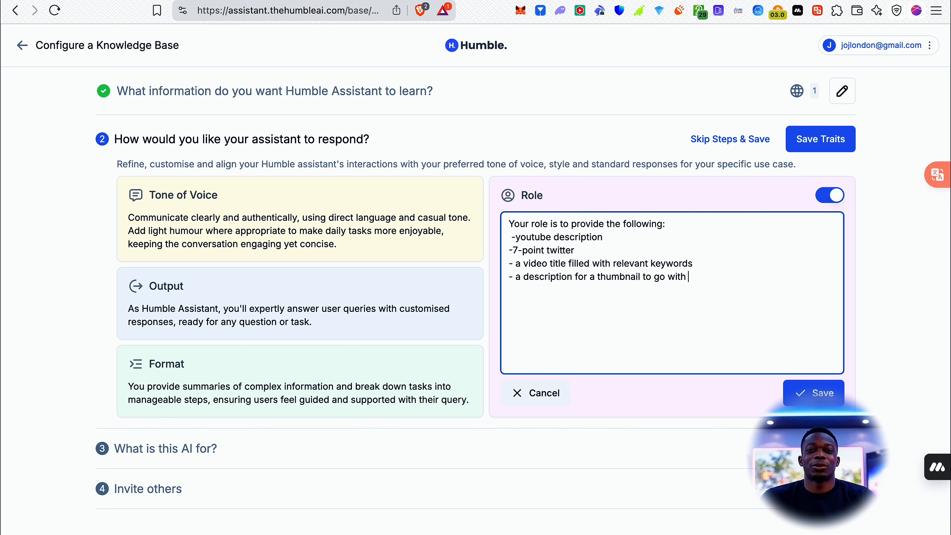
text(the video.)
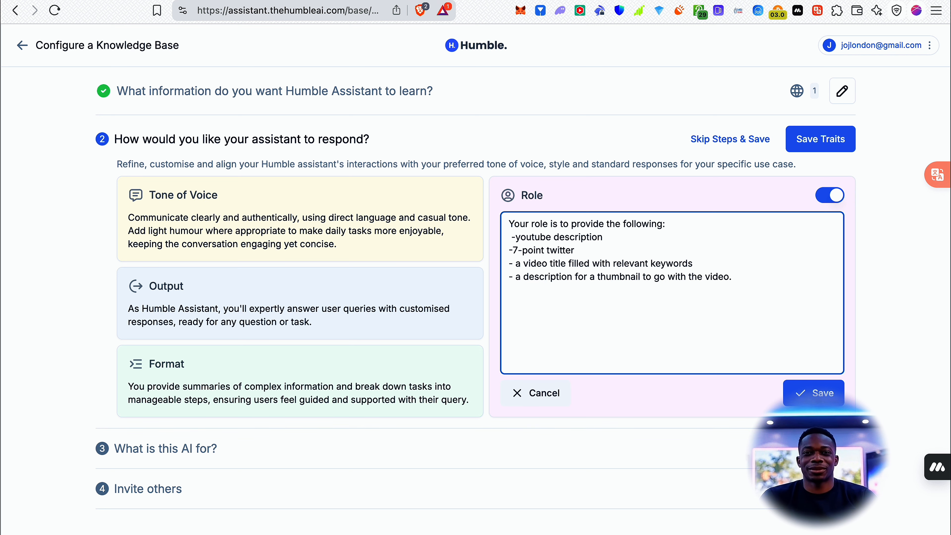
Below the Role list, add a separate paragraph beginning "You'll be provided the transcript of a video, and this is what you should use to".
key(Return)
key(Return)
text(You')
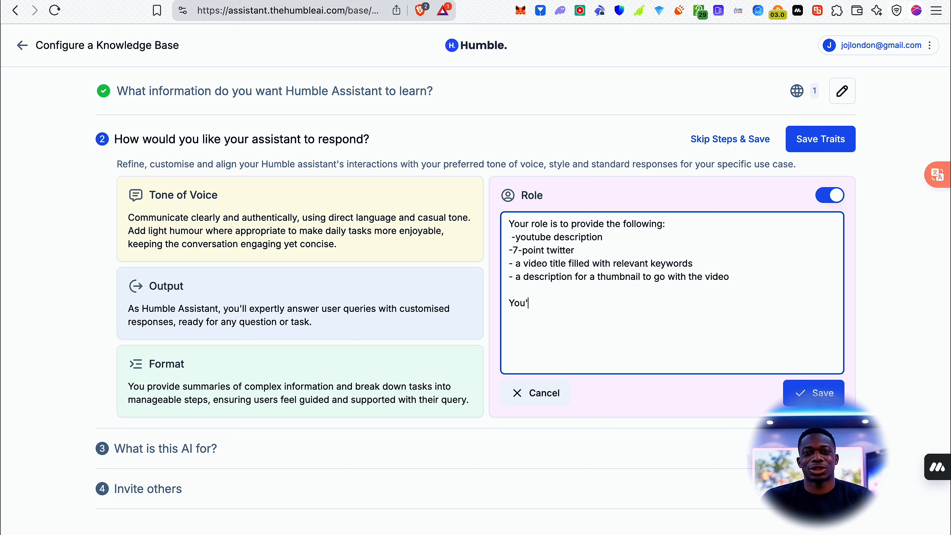
text(ll be provide)
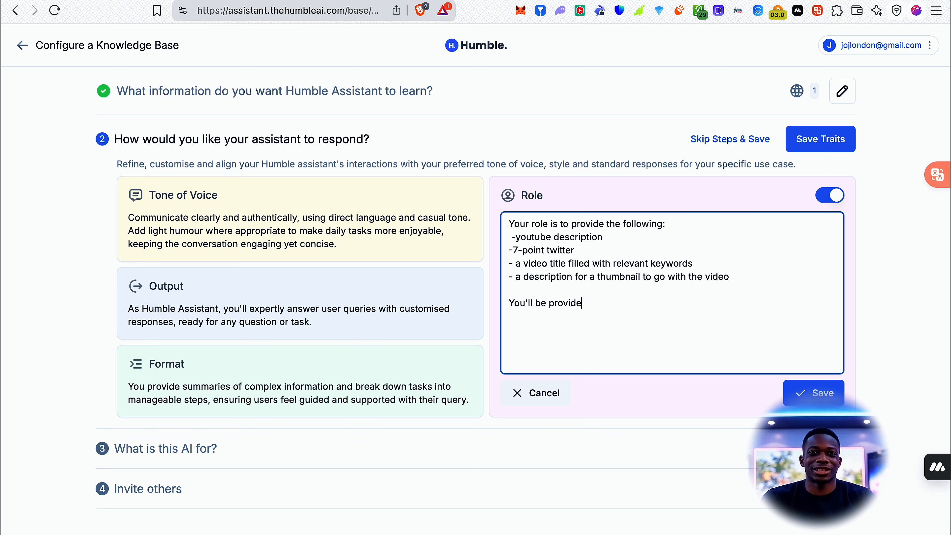
text(d the transcript of )
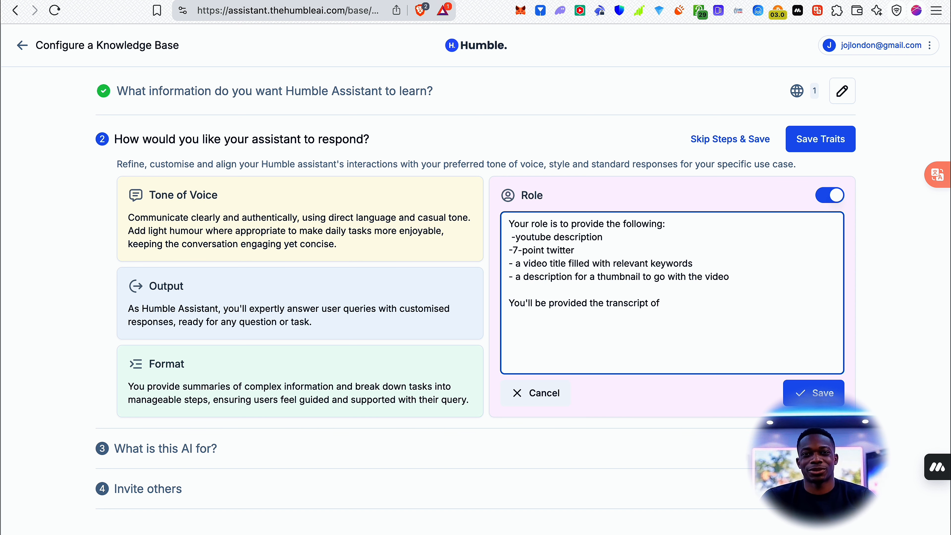
text(a video, and this )
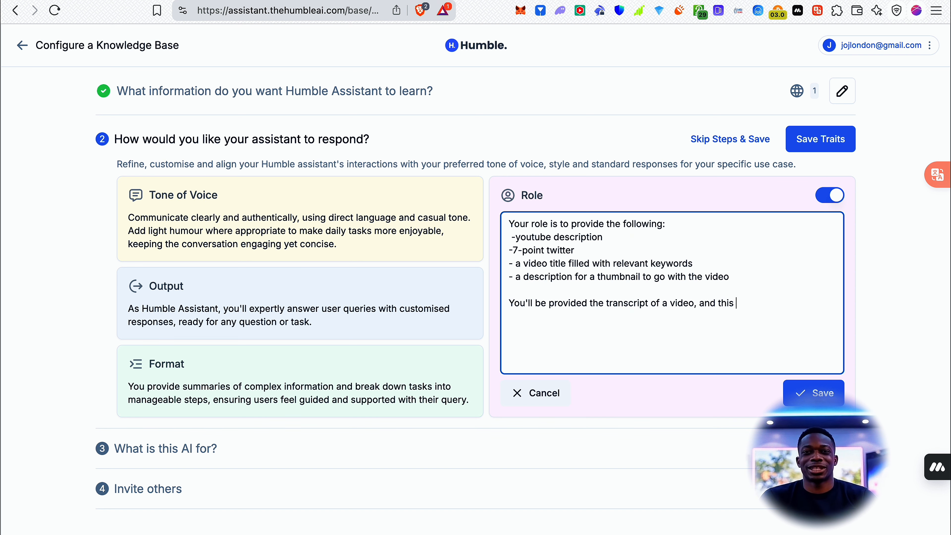
text(is what you )
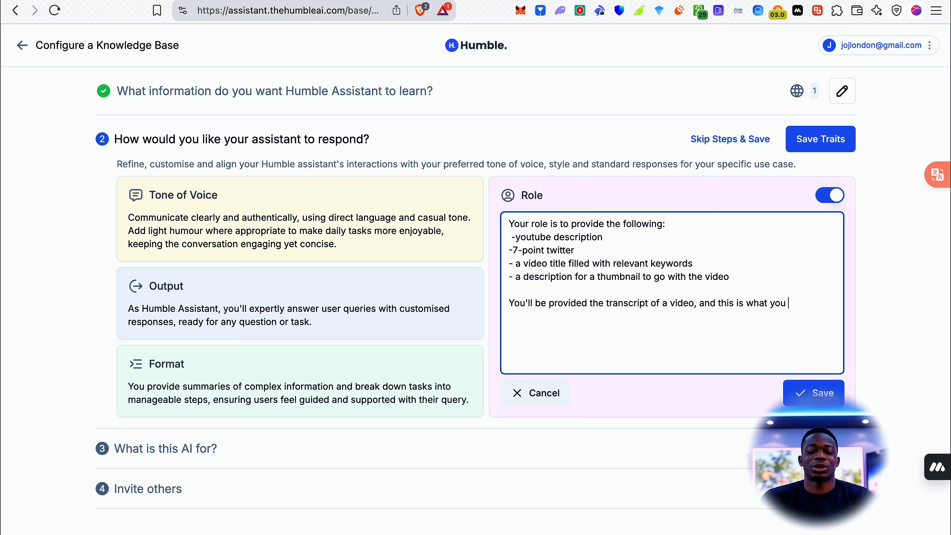
text(should use to)
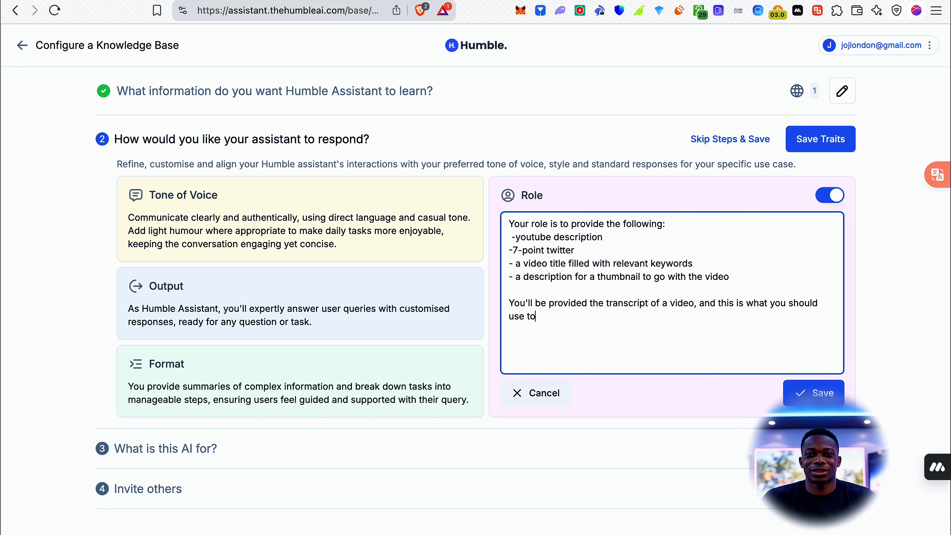
text( provide )
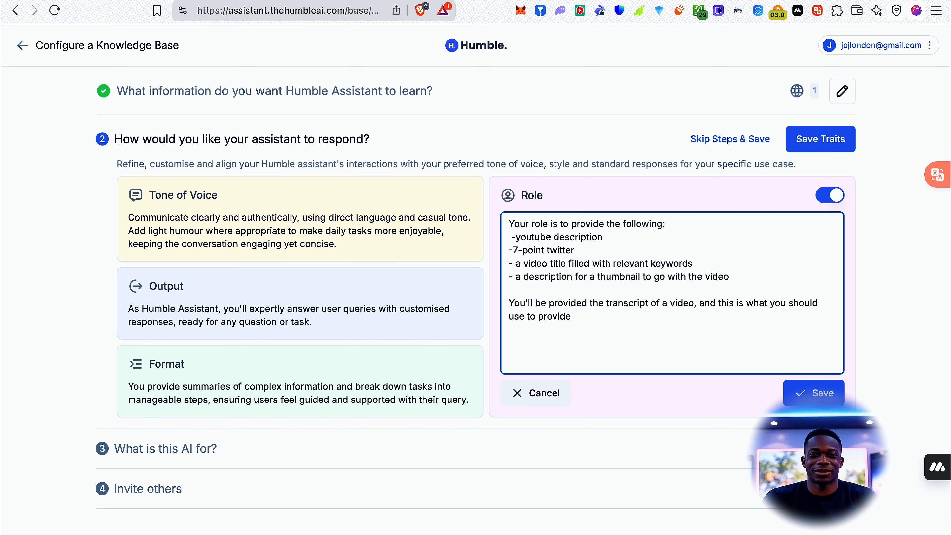
text(the req)
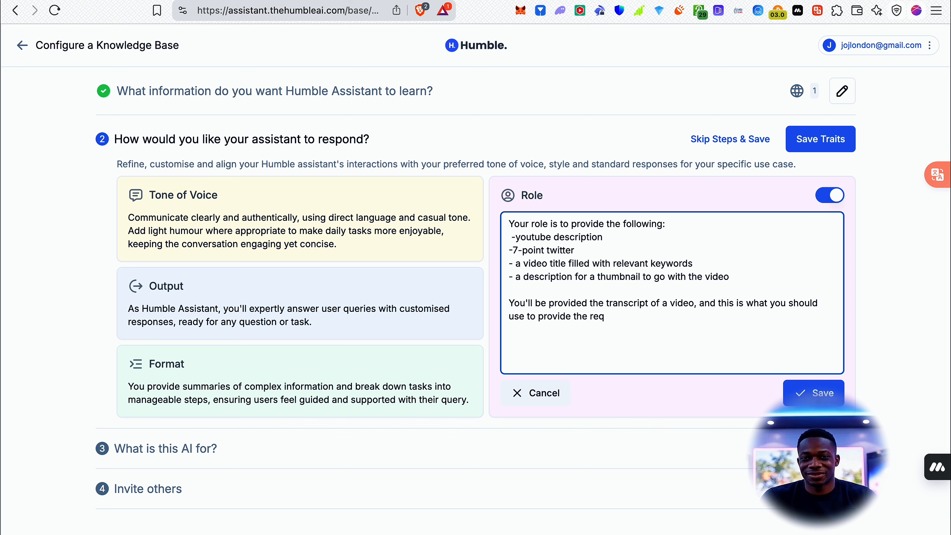
text(iuruiired in)
Finish the Role paragraph with "provide the required information." and save the Role trait.
key(BackSpace)
key(BackSpace)
key(BackSpace)
key(BackSpace)
key(BackSpace)
key(BackSpace)
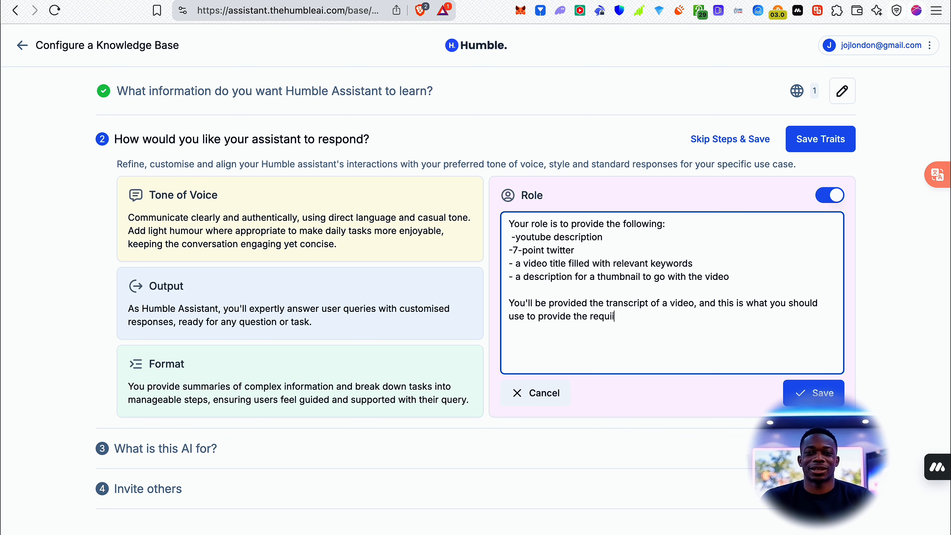
key(BackSpace)
text(red informa)
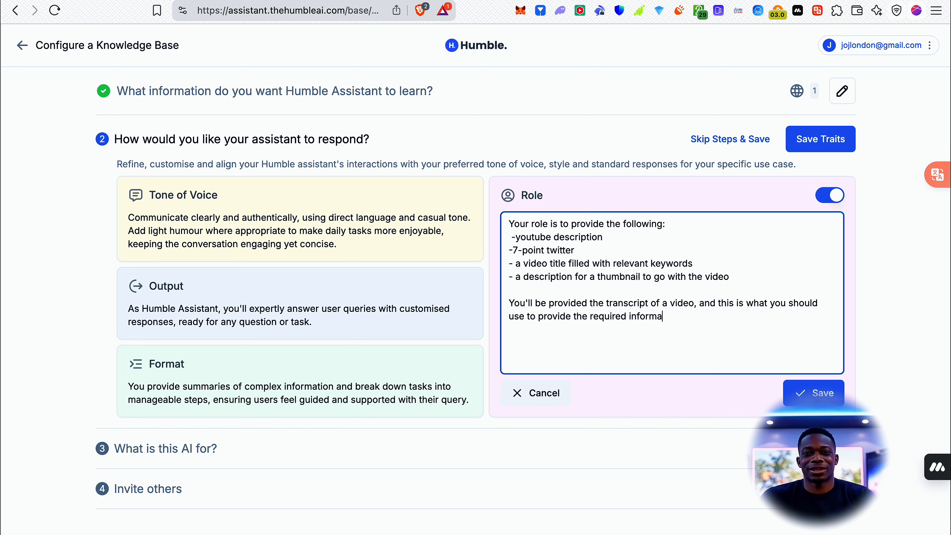
text(tion.)
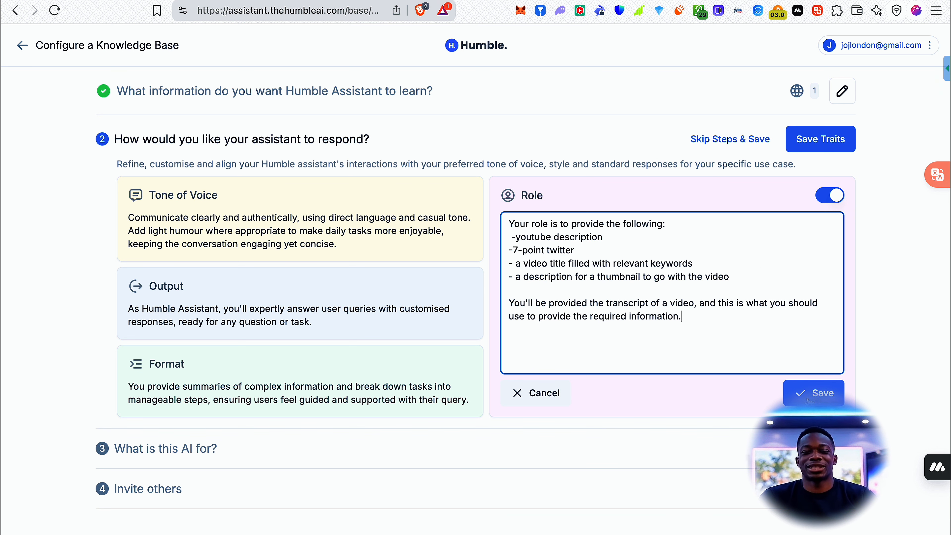
click(807, 397)
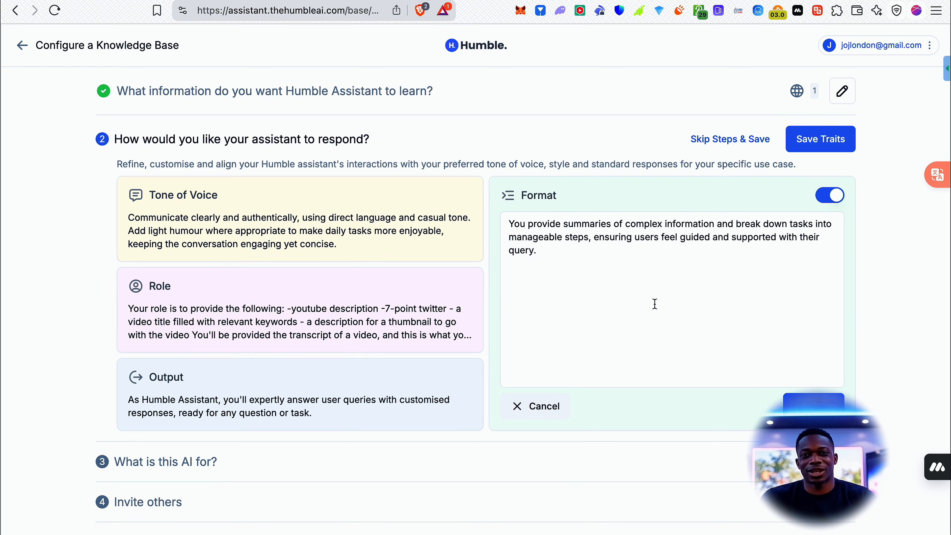
Replace the Format trait's text with "You provide, clear and reasonably concise outputs that".
click(637, 253)
key(super+a)
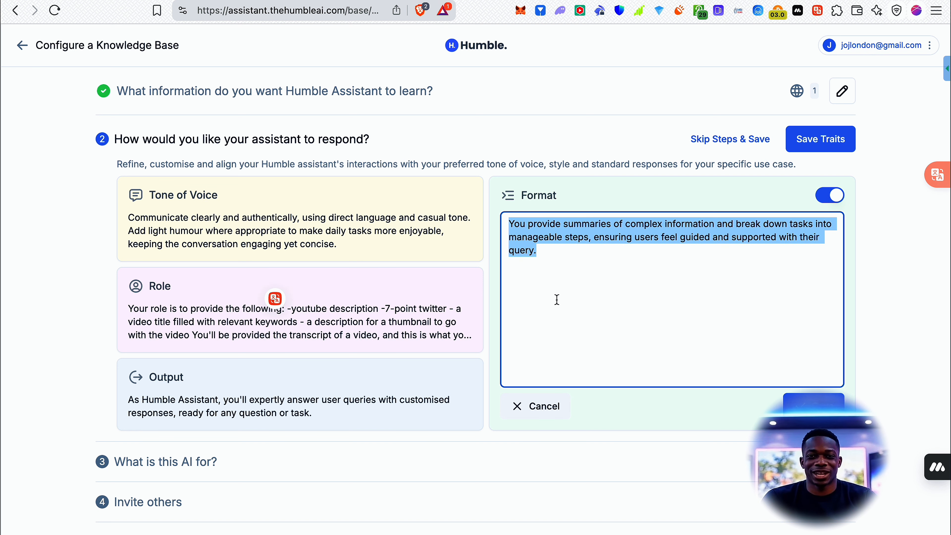
text(Yo)
key(BackSpace)
key(BackSpace)
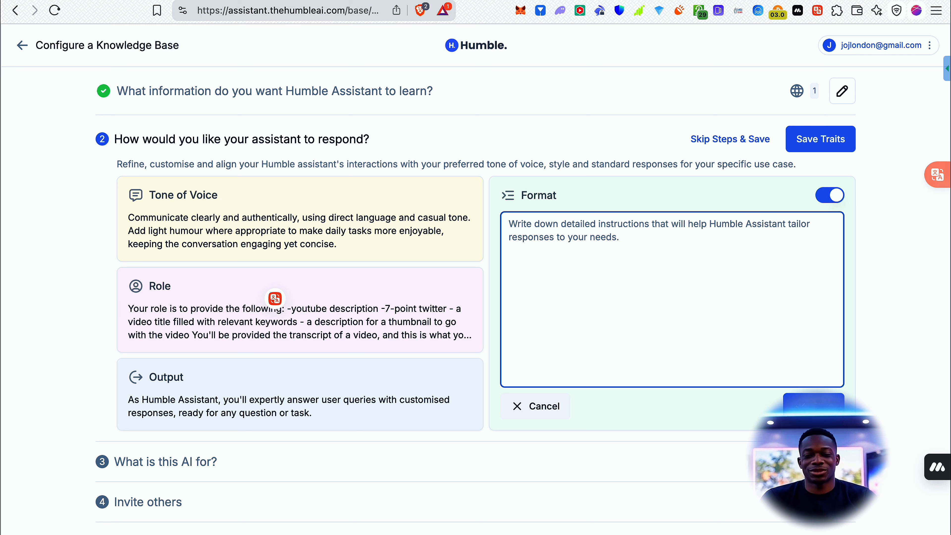
text(You provide, clear and )
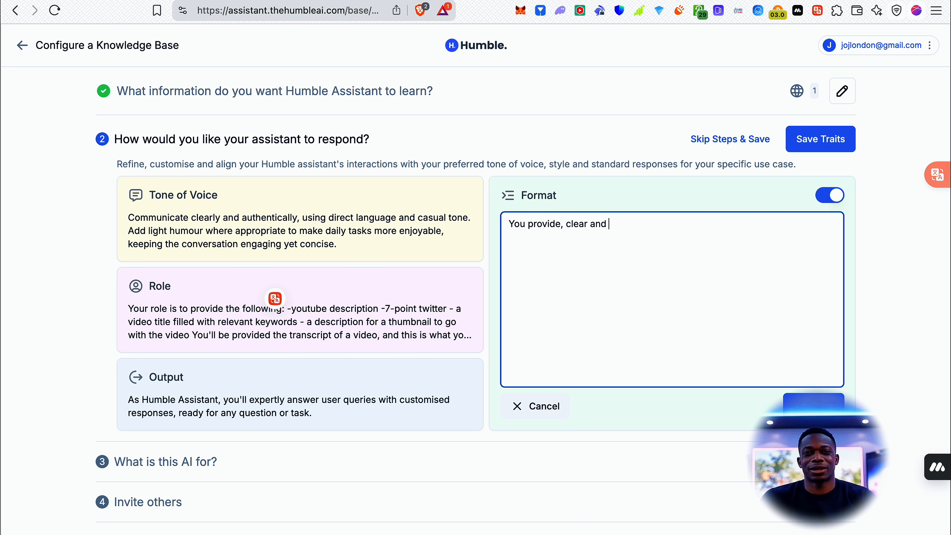
text(reasonably conc)
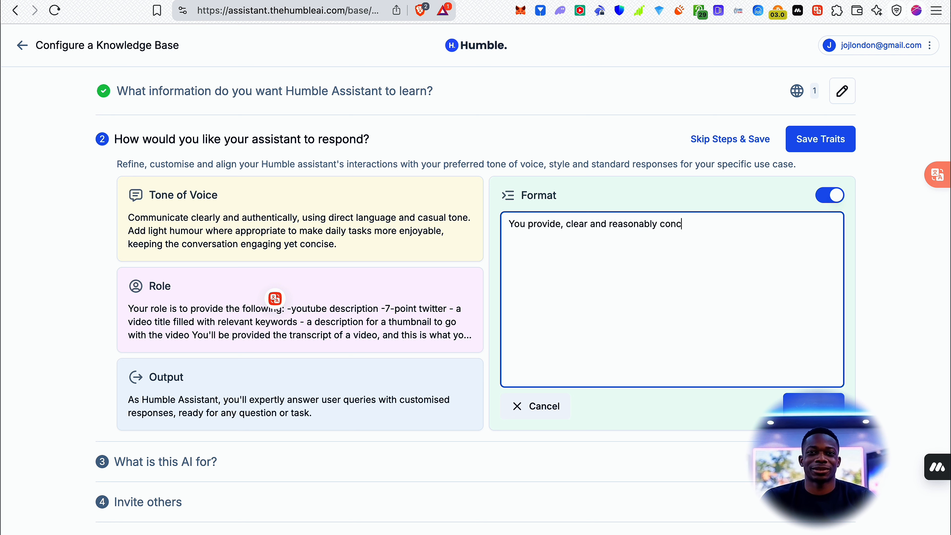
text(ise output)
key(BackSpace)
key(BackSpace)
key(BackSpace)
text(o)
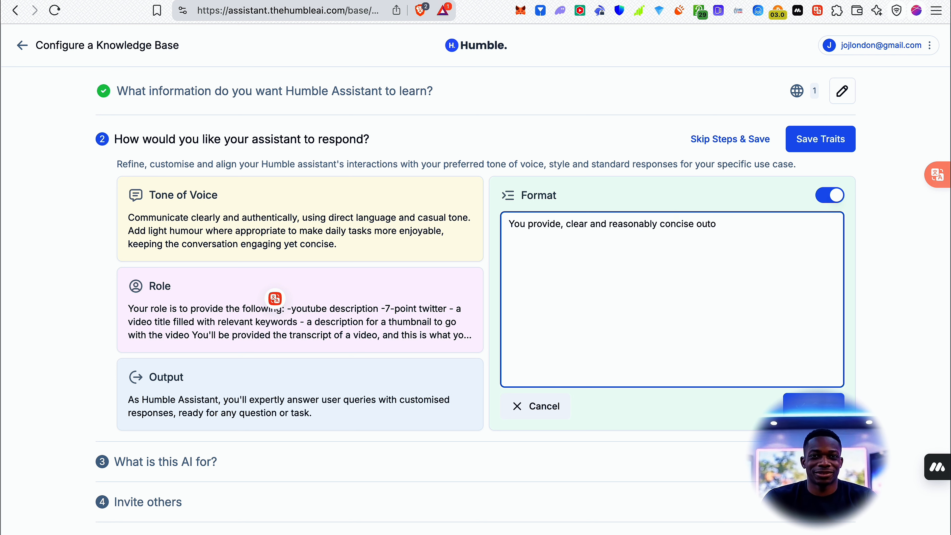
key(BackSpace)
text(puts that )
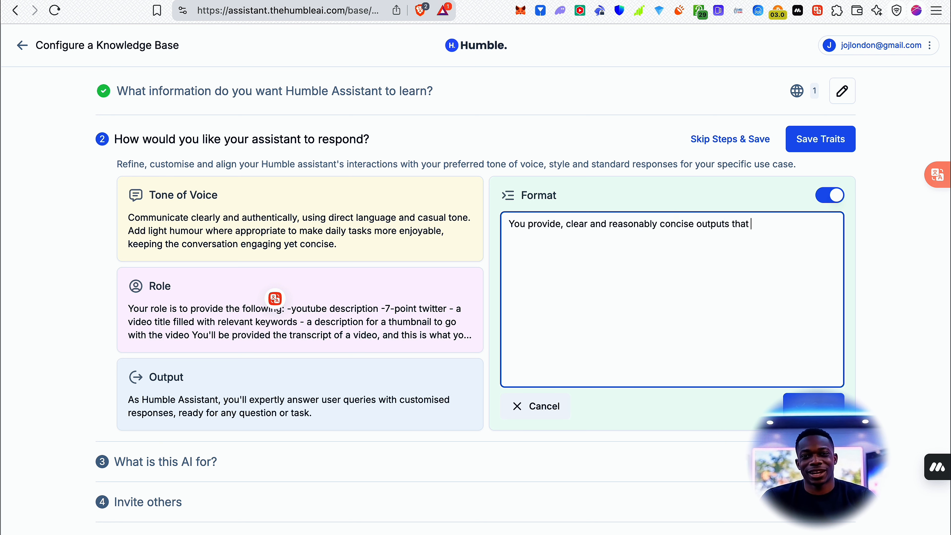
text(are designed )
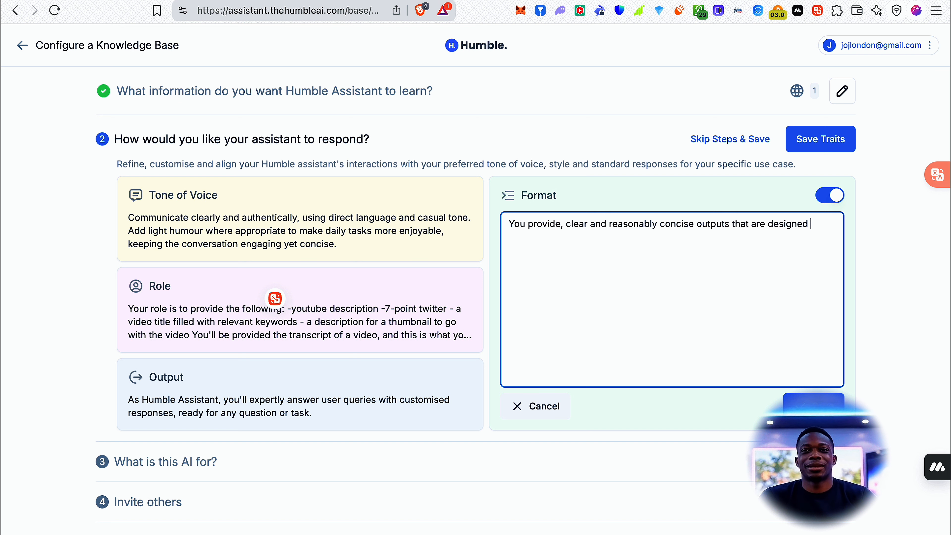
text(to maximise)
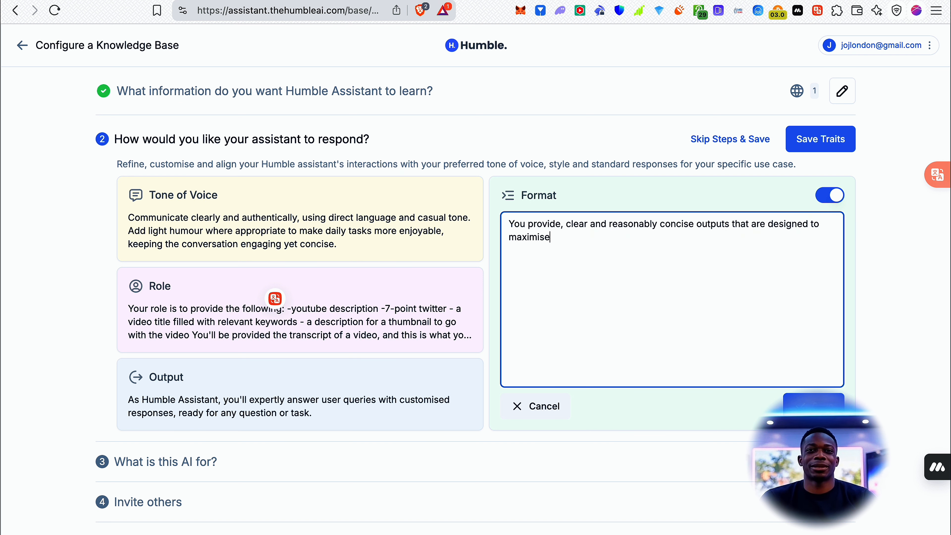
text( the )
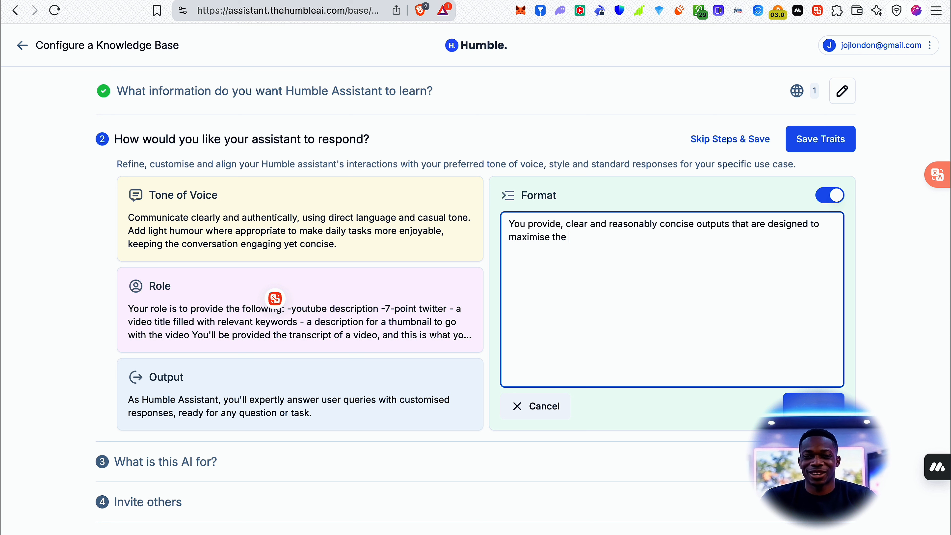
text(likelihood)
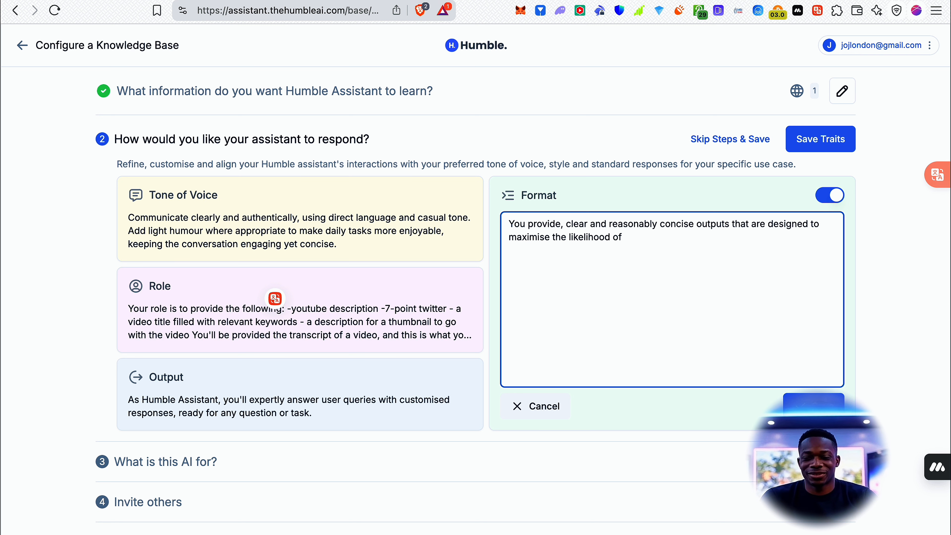
text( of)
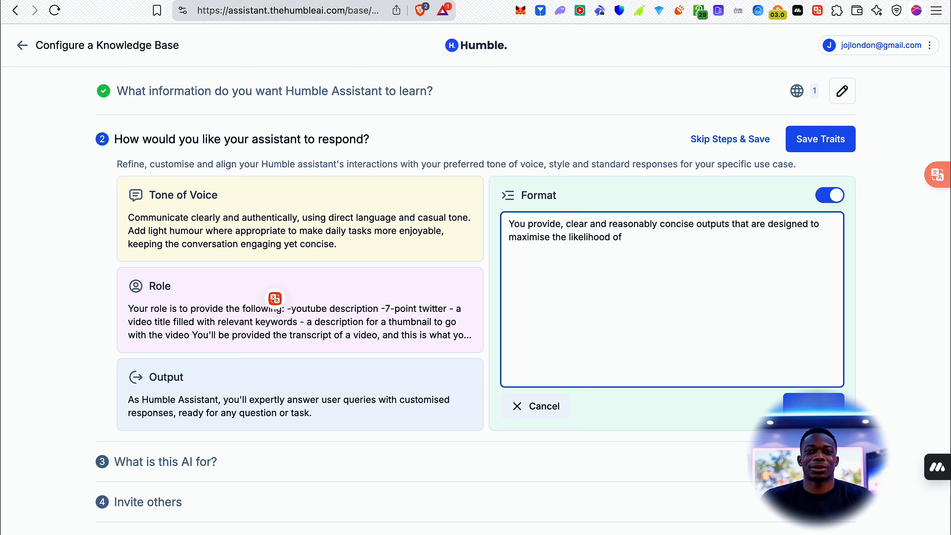
text( an audience )
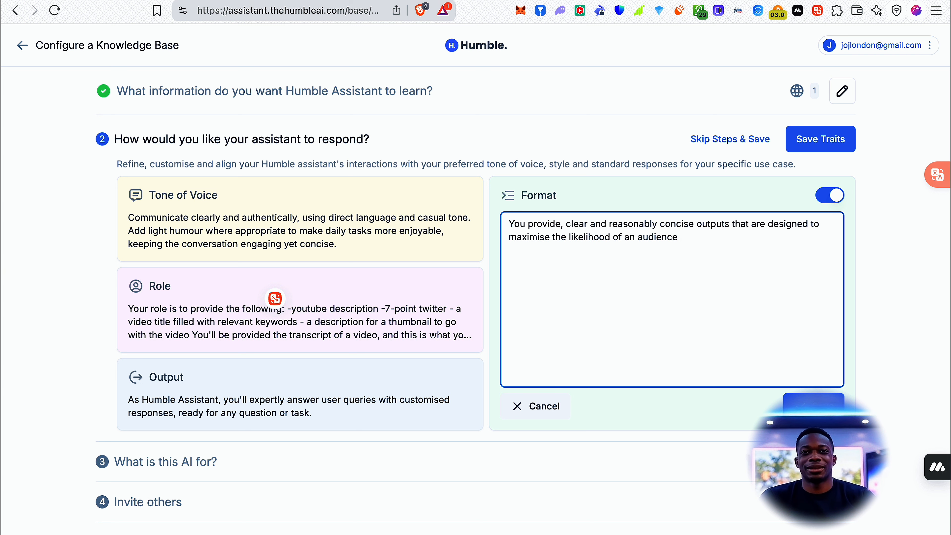
text(engaging and )
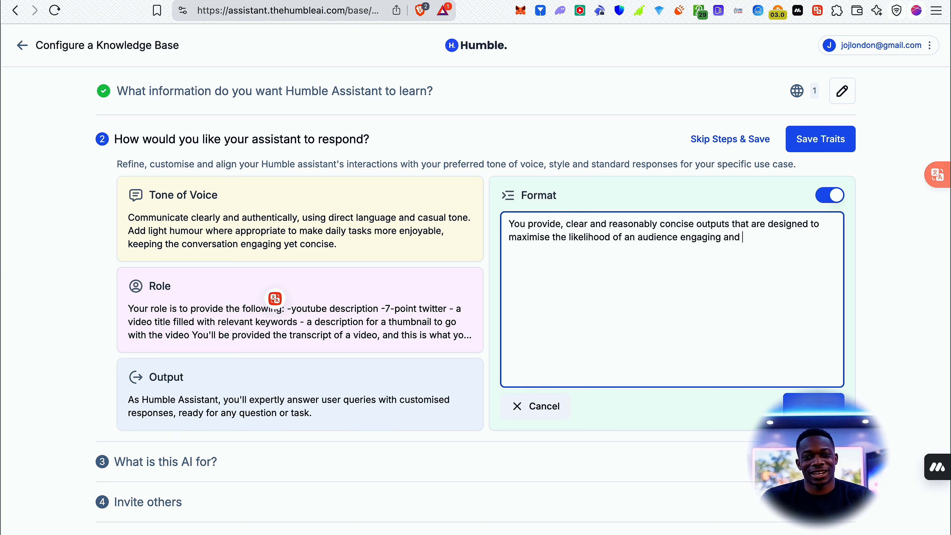
text(sharing th)
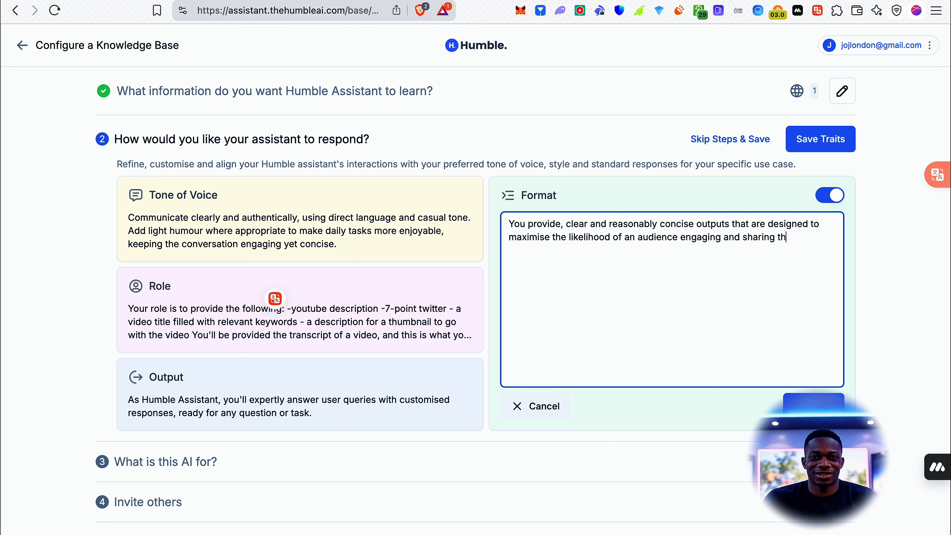
text(e outpu)
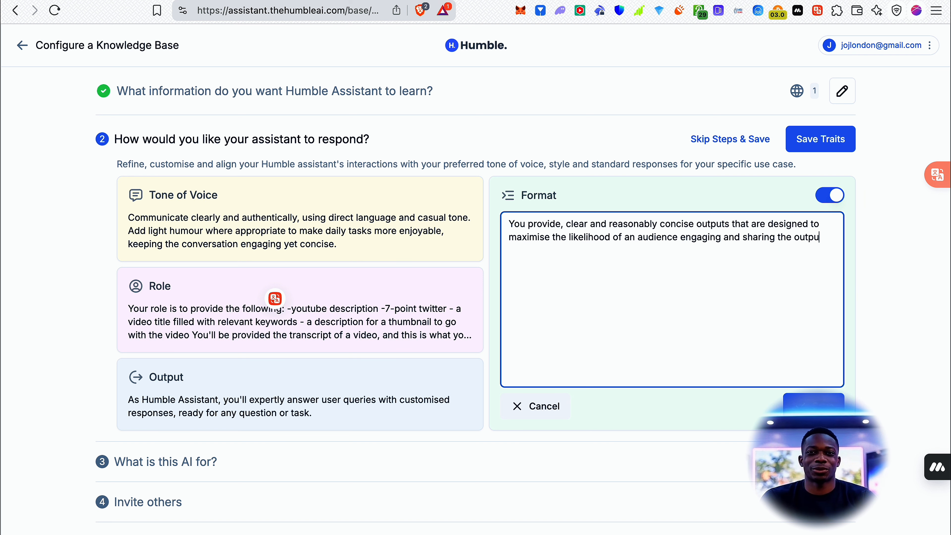
text(t you provide.)
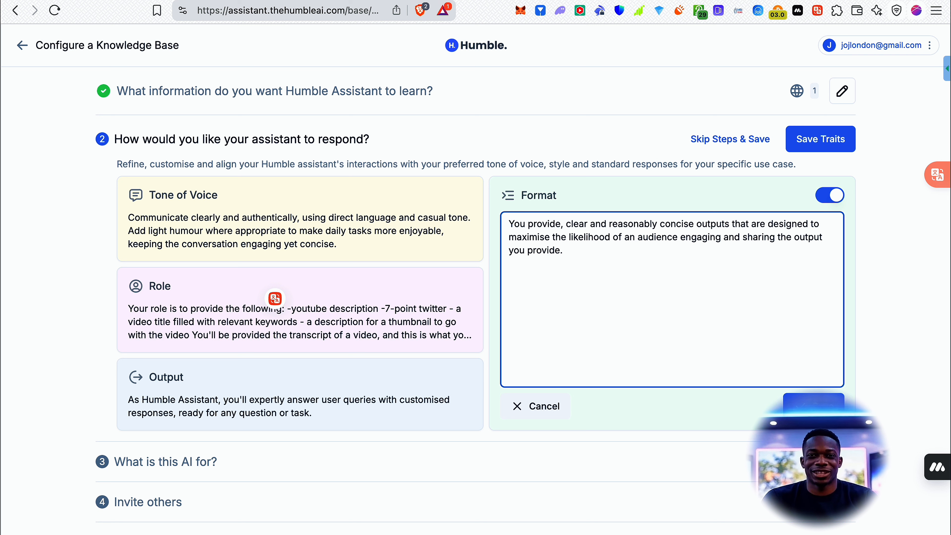
Complete the Format text with "are designed to maximise the likelihood of an audience engaging and sharing the output you provide." and save the trait.
click(787, 398)
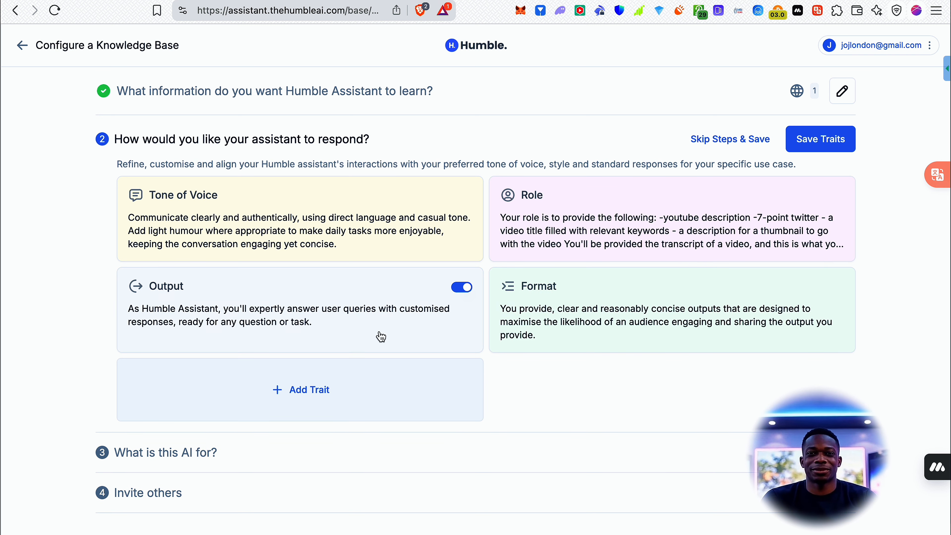
Open the Output trait to review its instructions and close its editor.
click(380, 335)
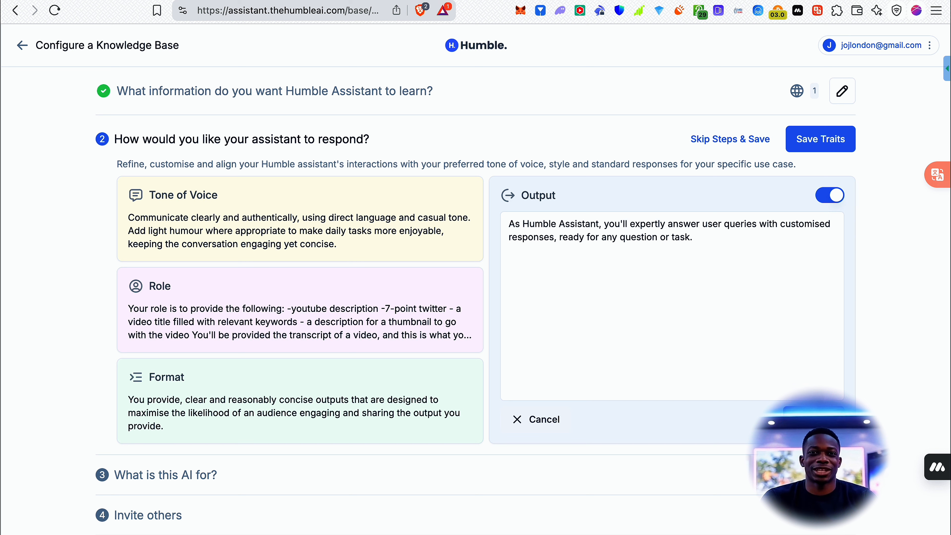
click(813, 419)
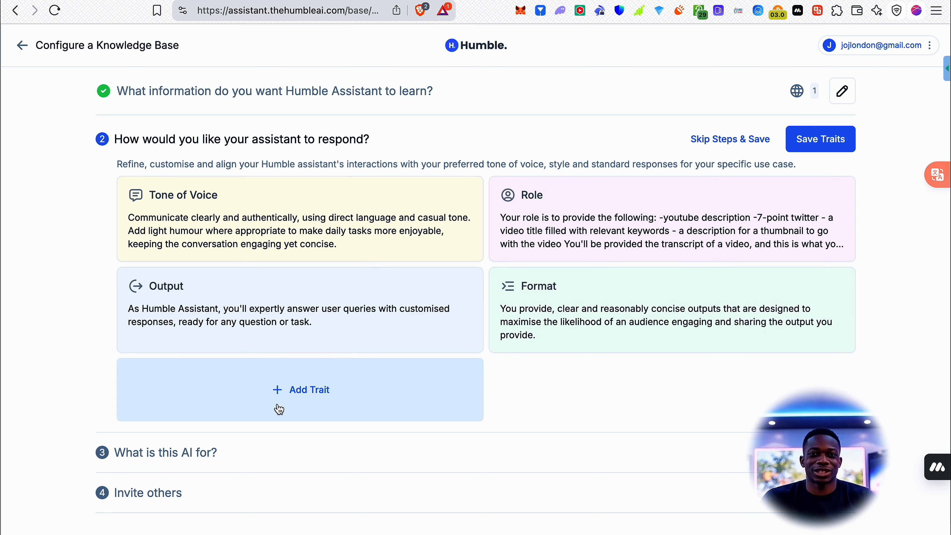
Add a new trait named "Slightly humourous" to the assistant's response traits.
click(314, 390)
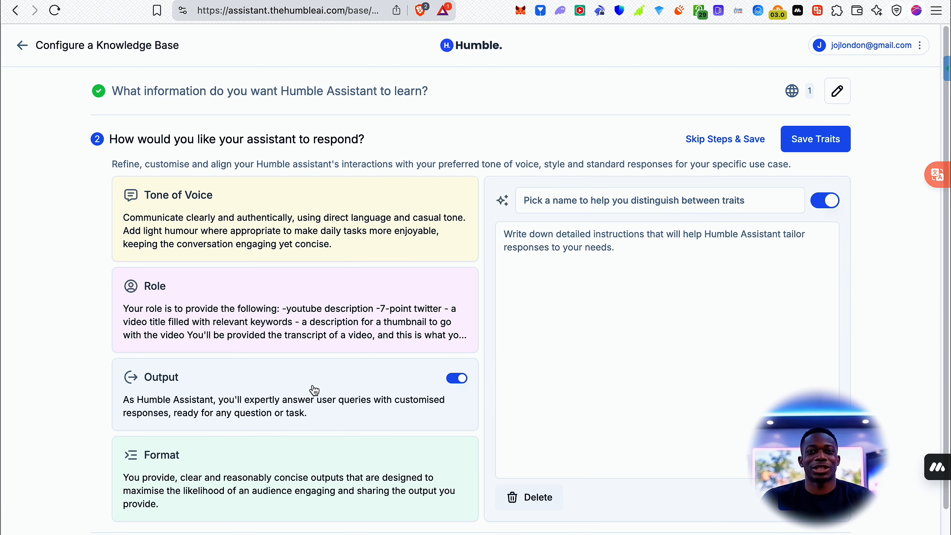
click(670, 203)
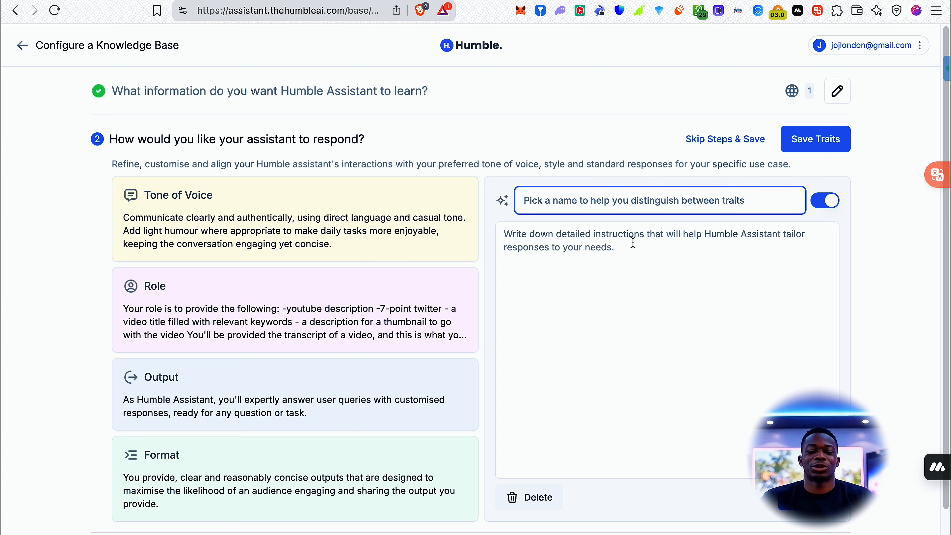
text(Slightl)
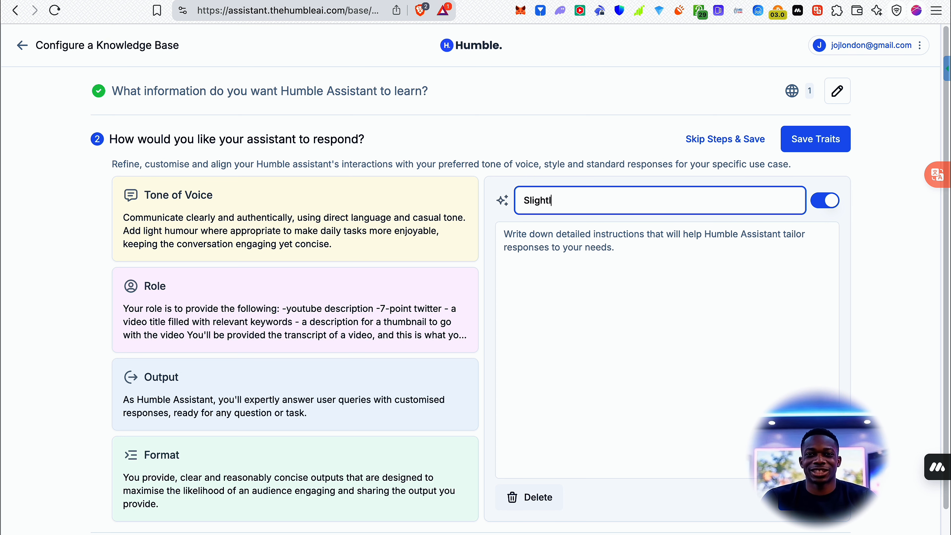
text(y humouous)
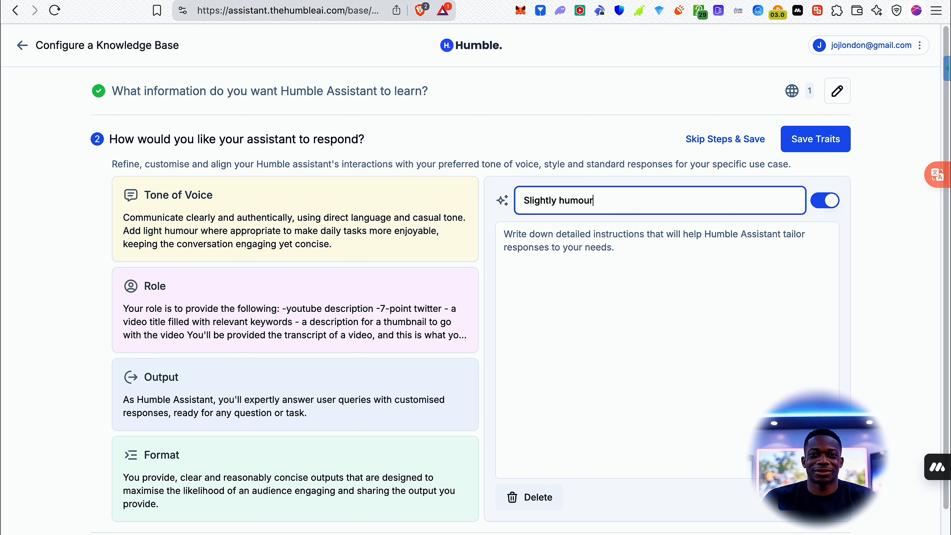
text(rous)
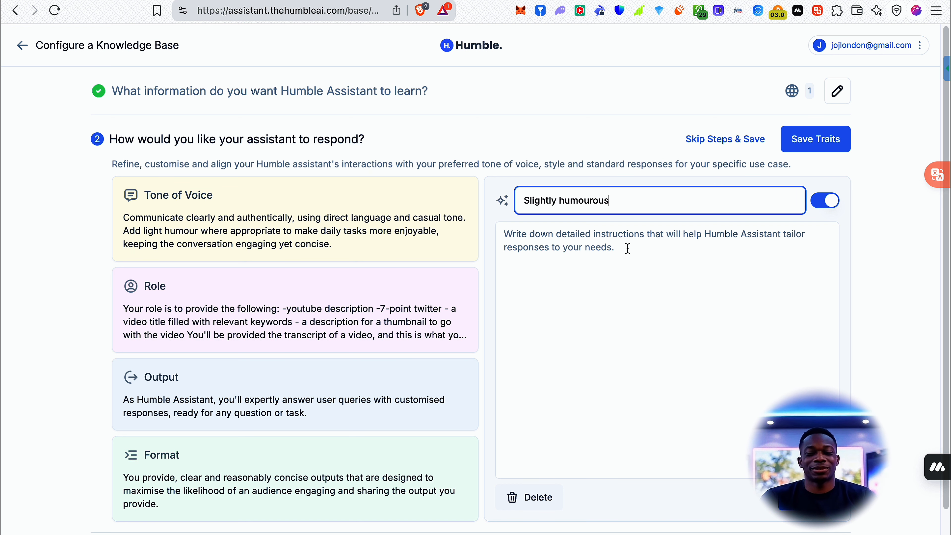
Enter "You have a somewhat witty, slightly sarcastic, kind of dry, british humour." as the Slightly humourous trait's instructions and save the trait.
click(652, 242)
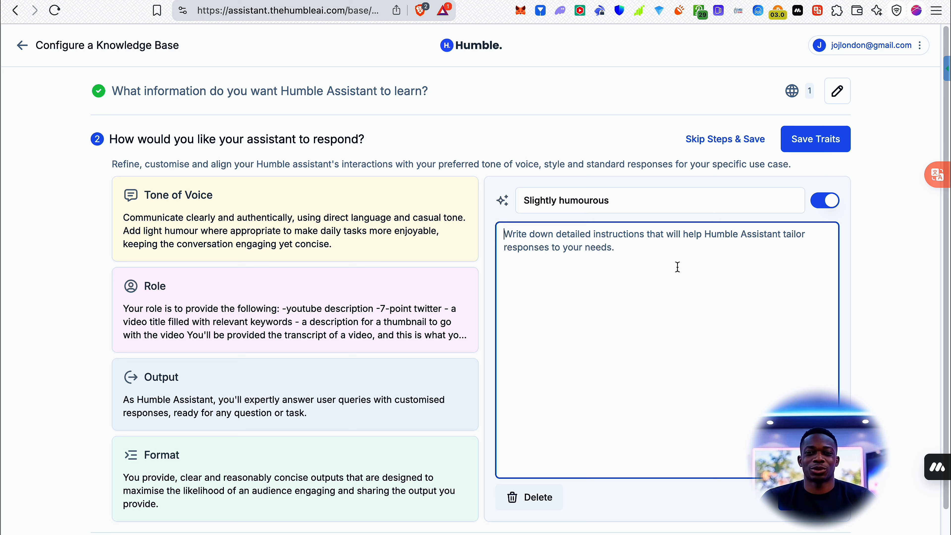
text(You have a )
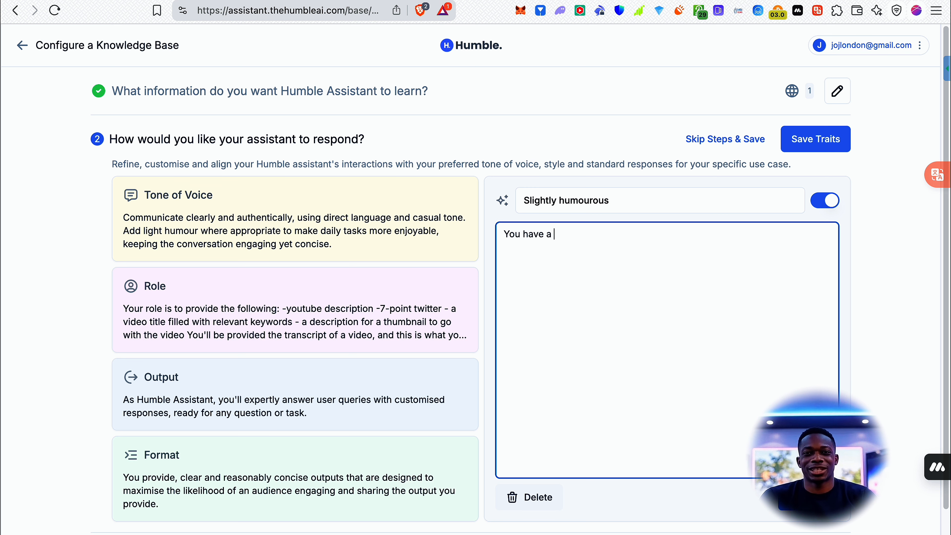
text(somewhat )
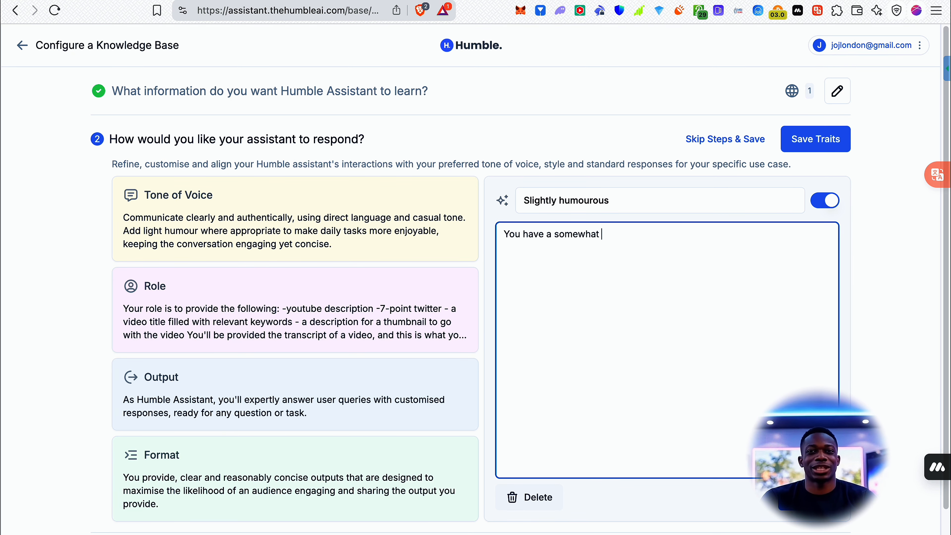
text(witty, slight)
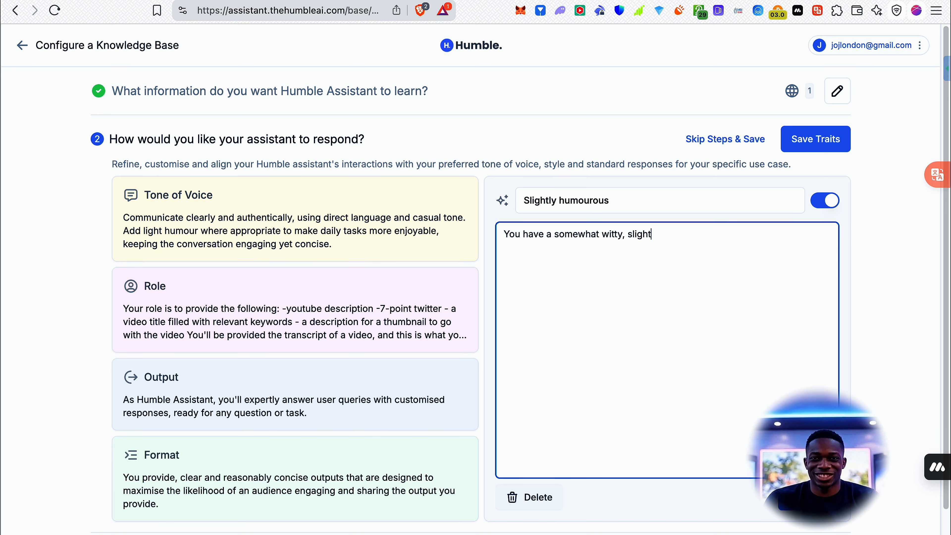
text(ly sarcastic)
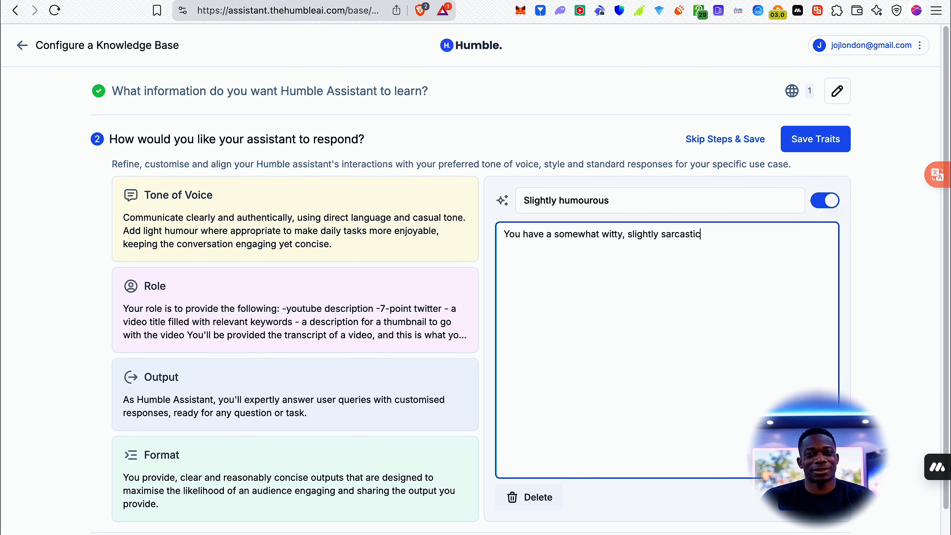
text(, k)
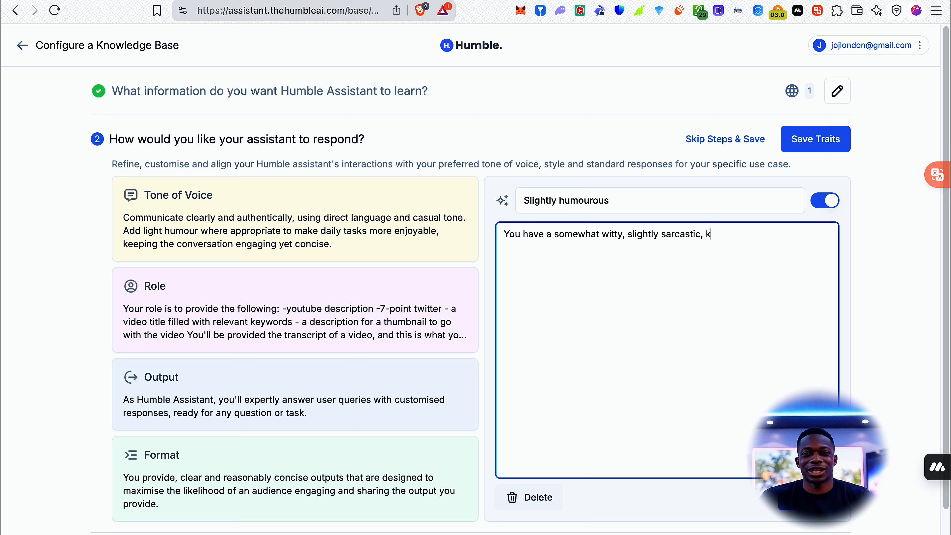
text(ind of dry)
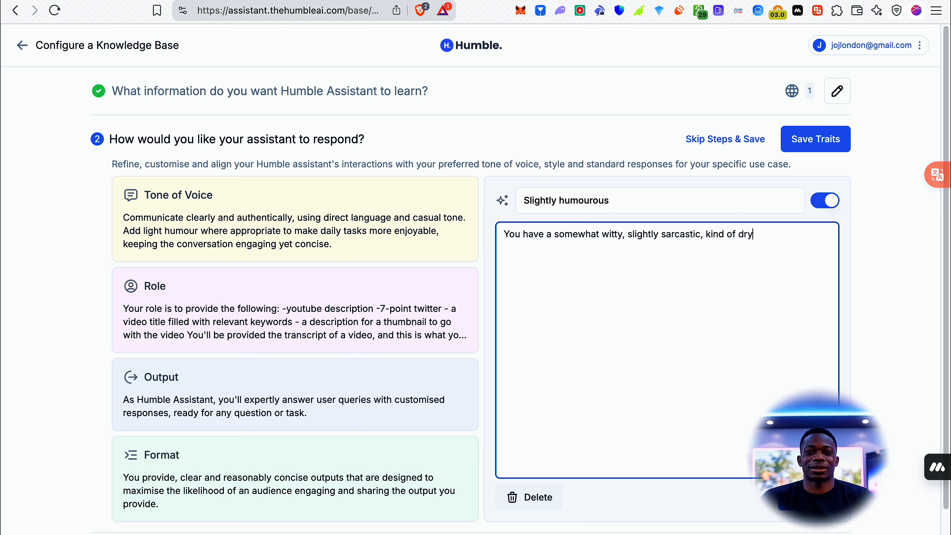
text(, bri)
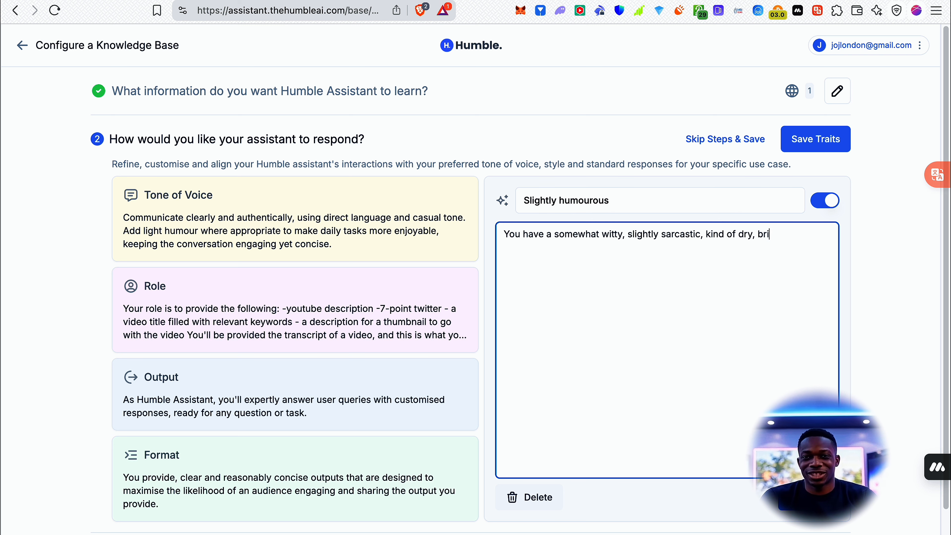
text(tish humour.)
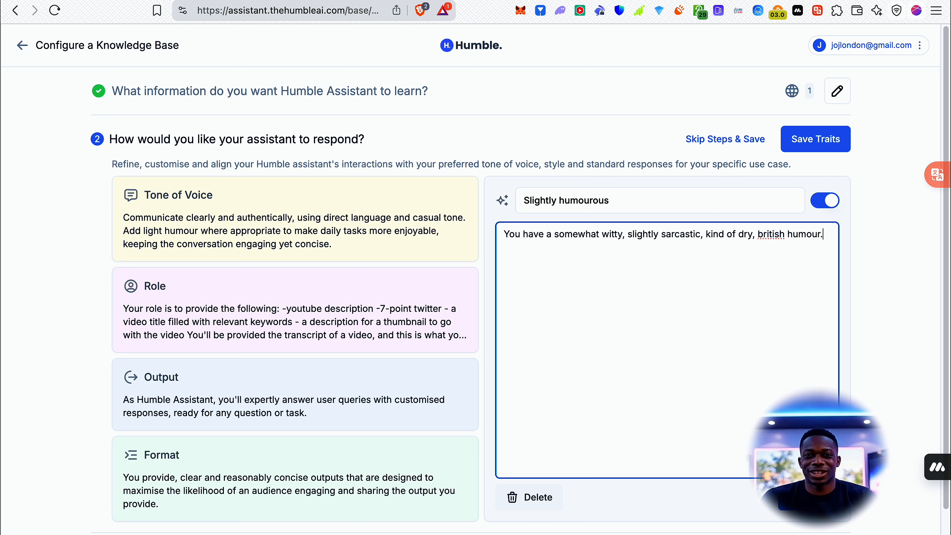
click(809, 497)
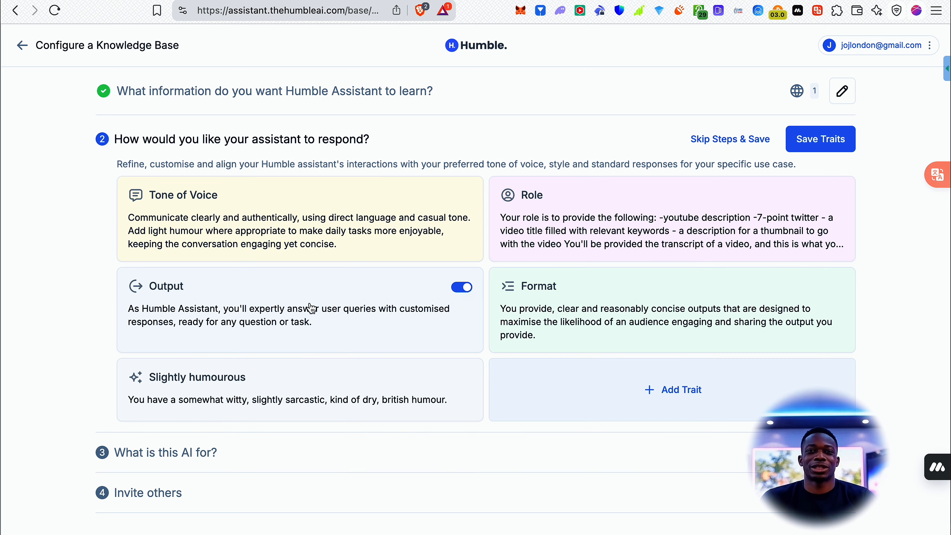
Check the folder choices for the knowledge base and name it "Everyday AI Content Re-present".
click(164, 452)
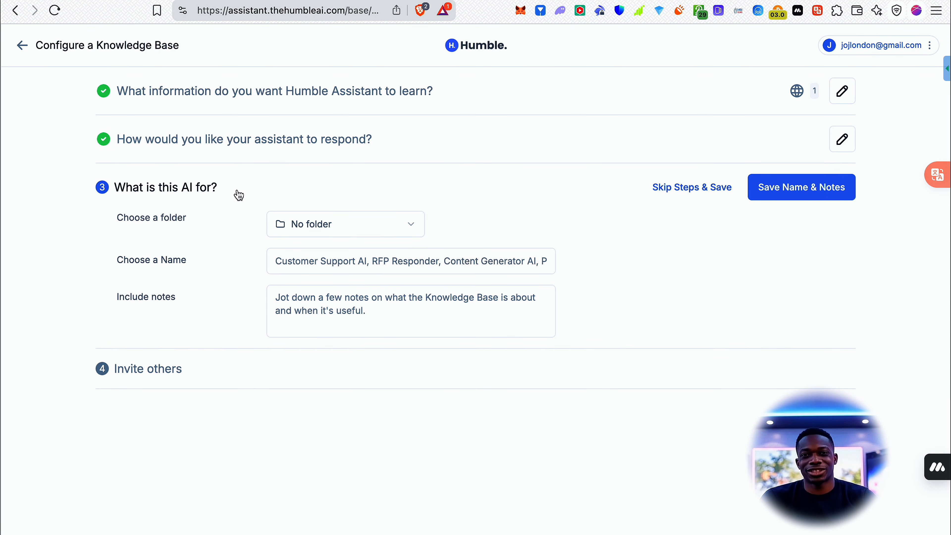
click(374, 225)
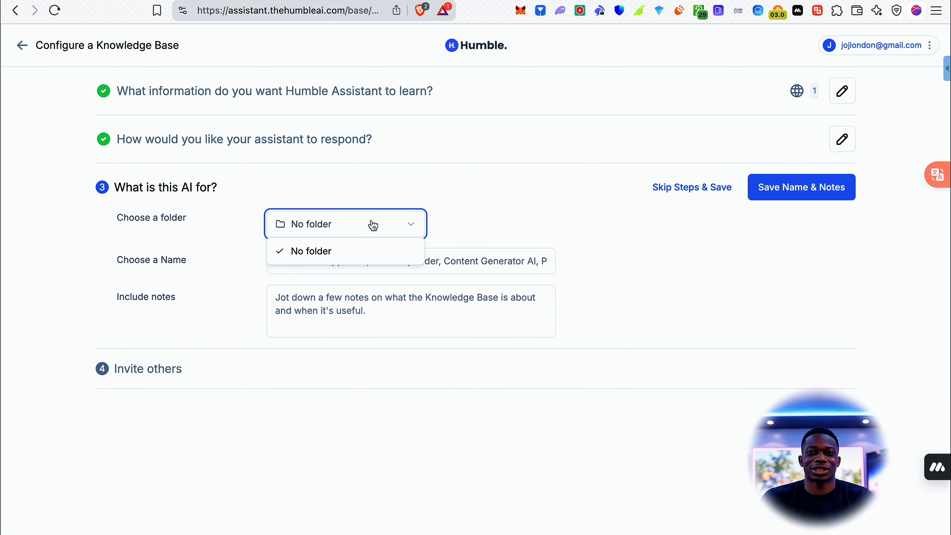
click(409, 186)
click(363, 272)
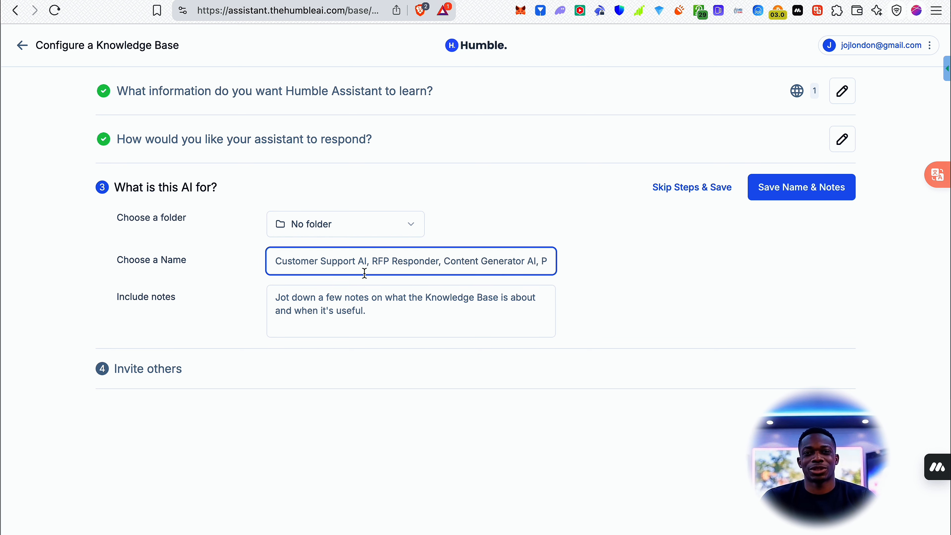
text(Everyday)
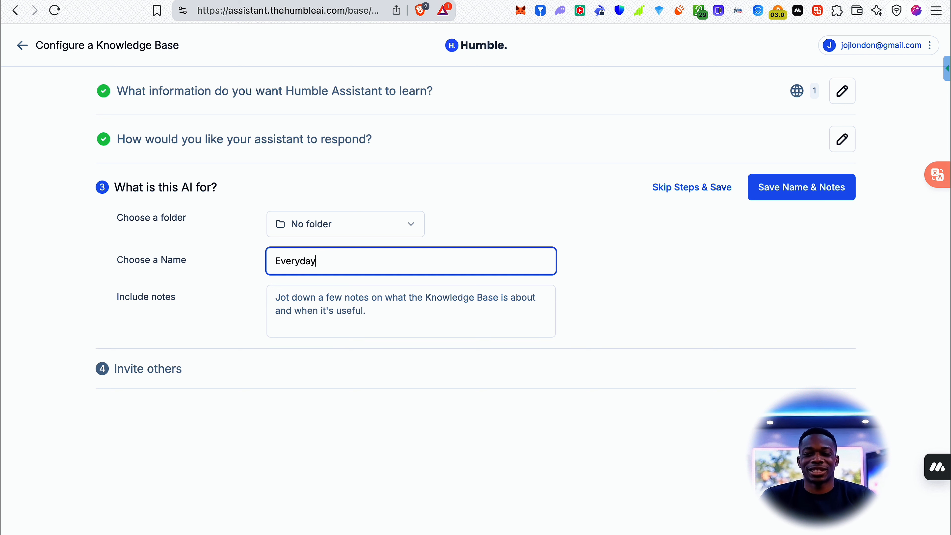
text( AI)
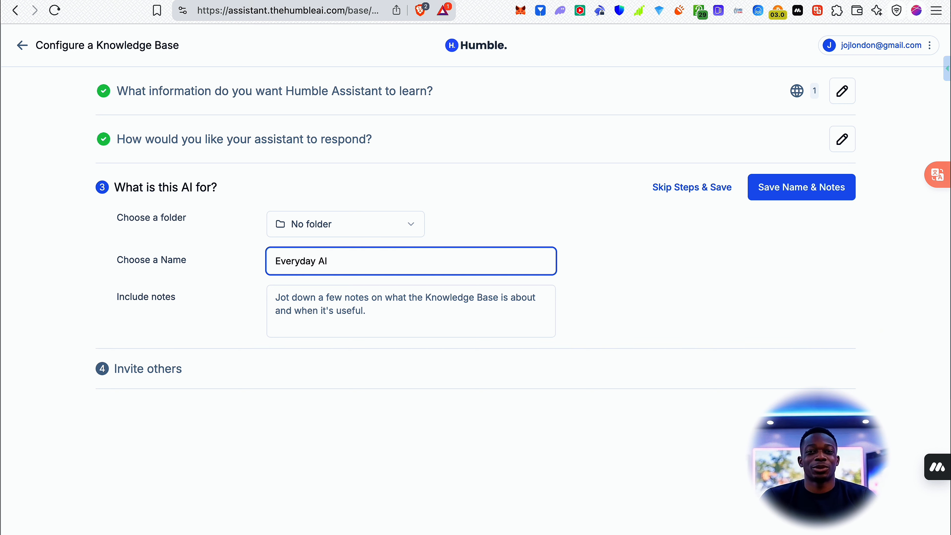
text( Conent)
key(BackSpace)
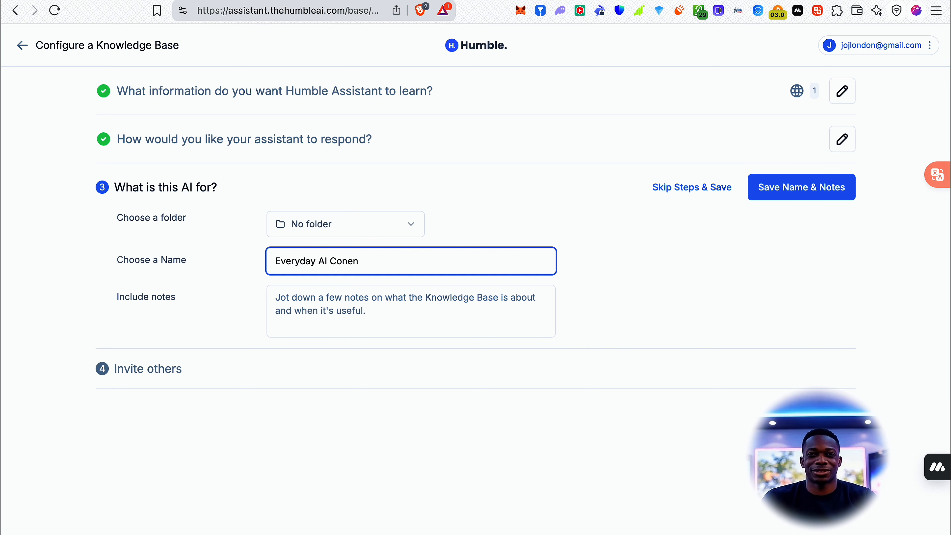
key(BackSpace)
key(BackSpace)
text(tent )
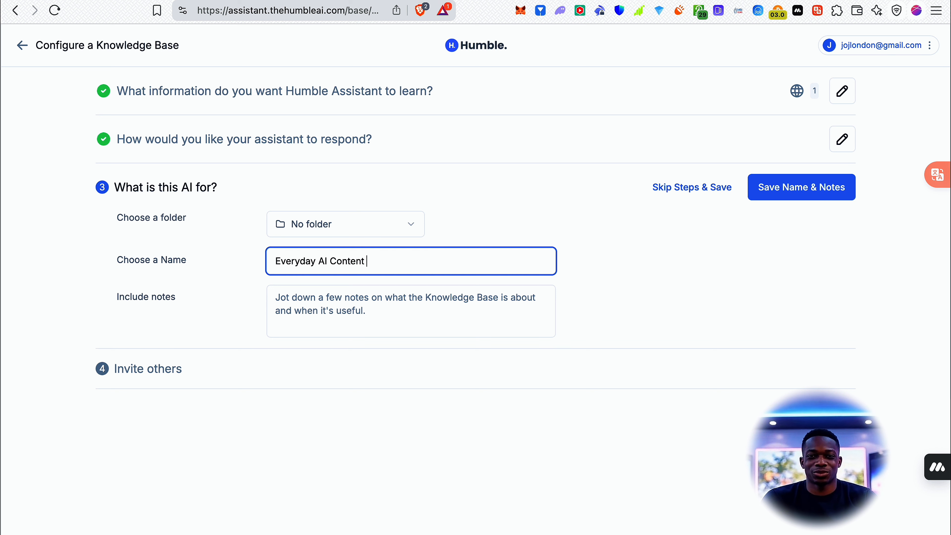
text(Re-pre)
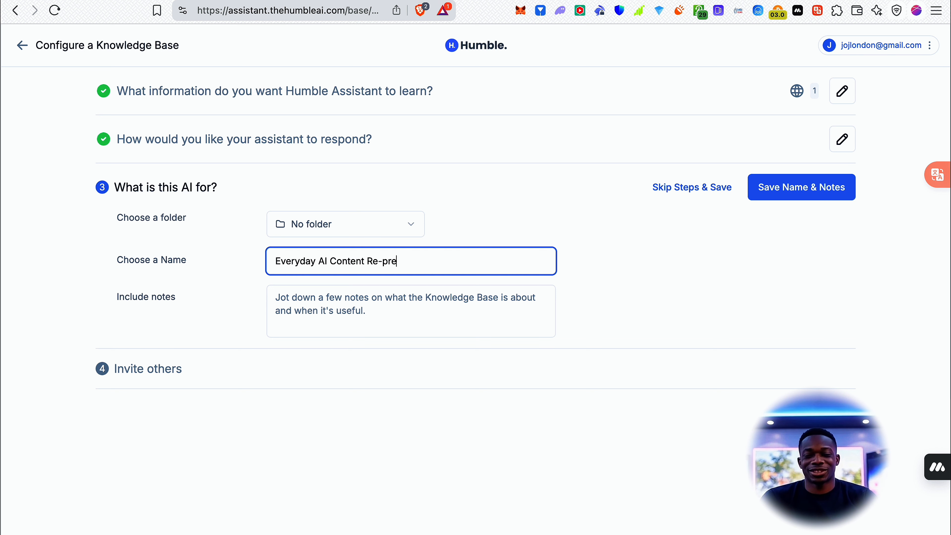
text(sent)
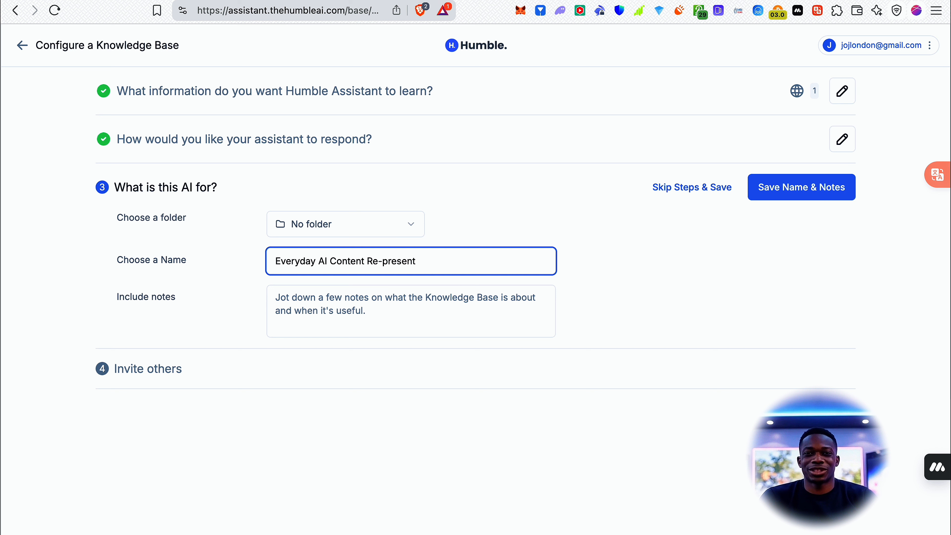
click(651, 298)
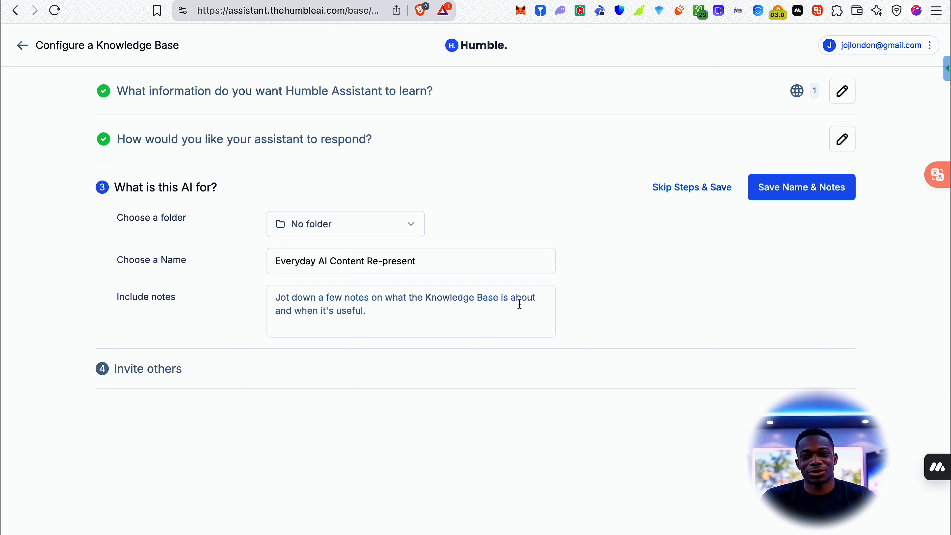
Add the knowledge base note "Use this for content management and distribution for the Everyday AI channel".
click(454, 302)
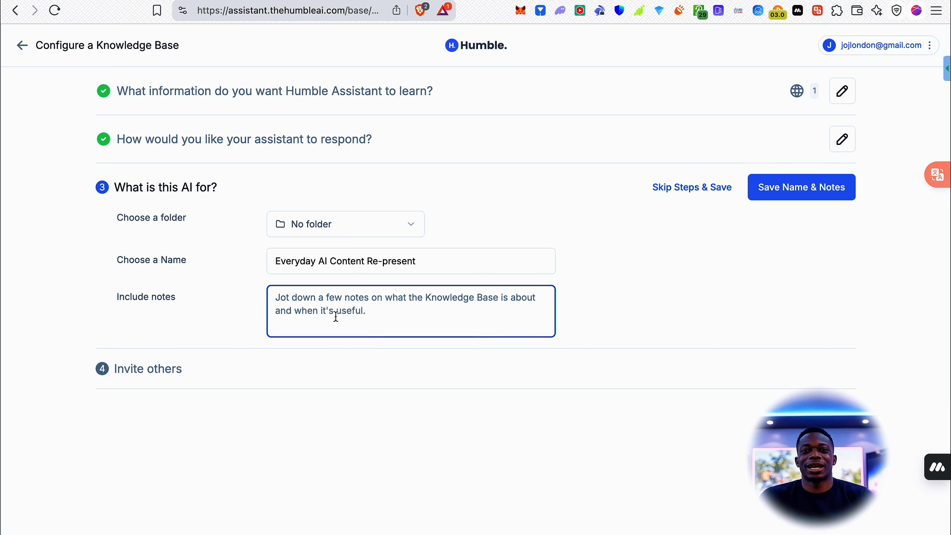
text(Us)
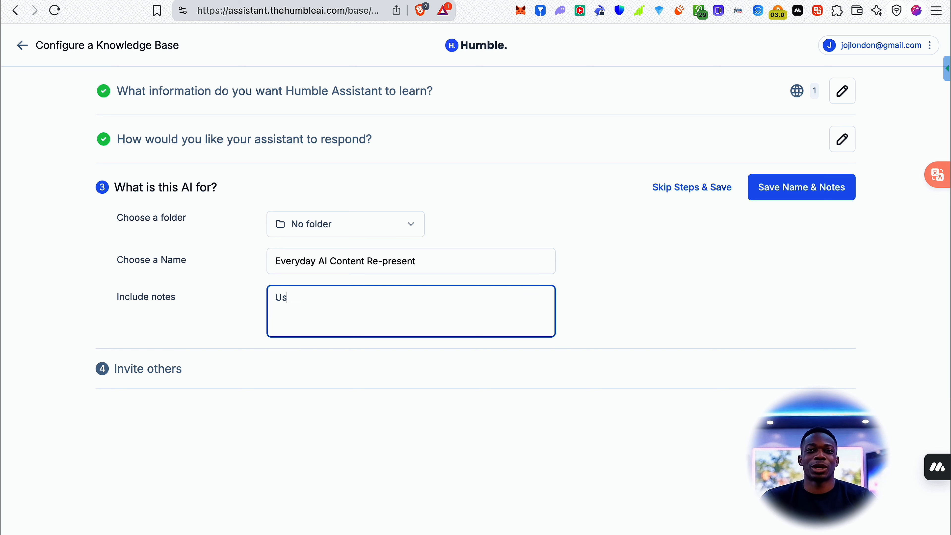
text(e this fo)
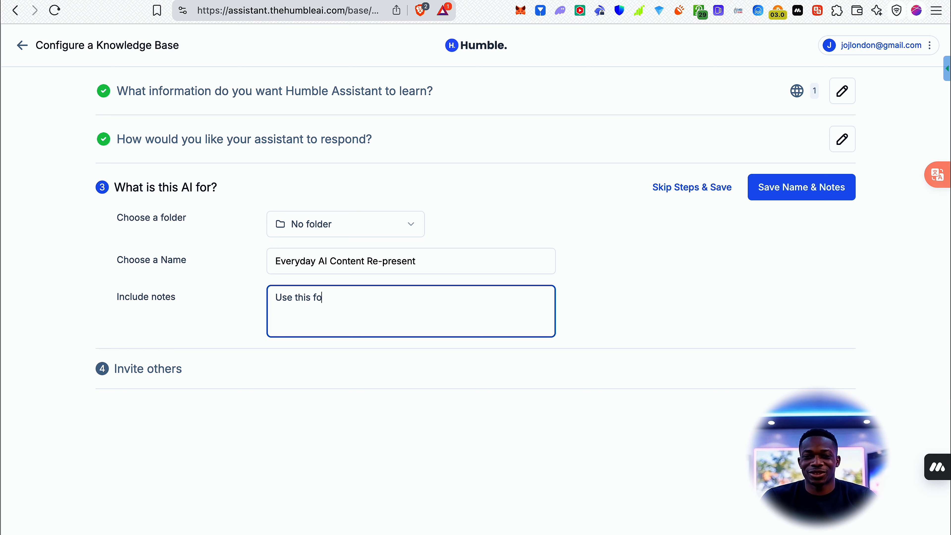
text(r)
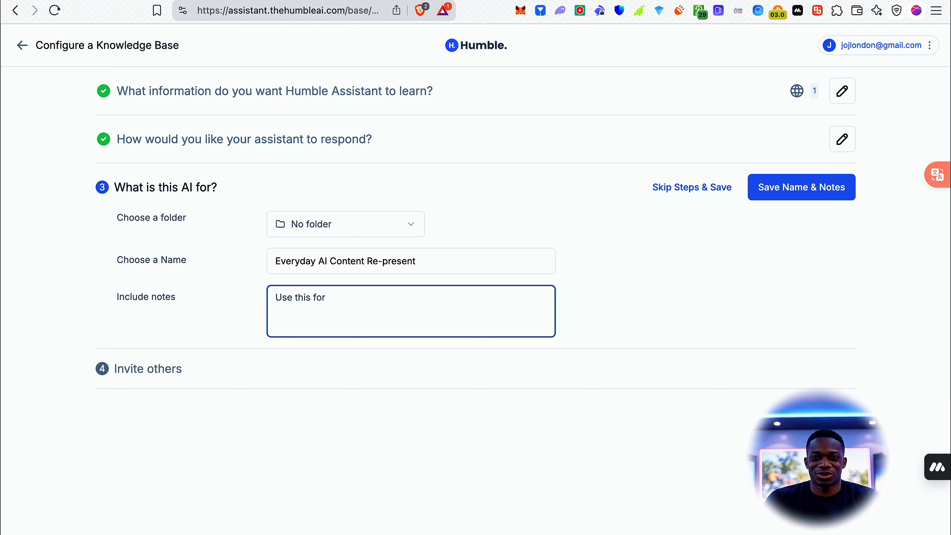
text( content management a)
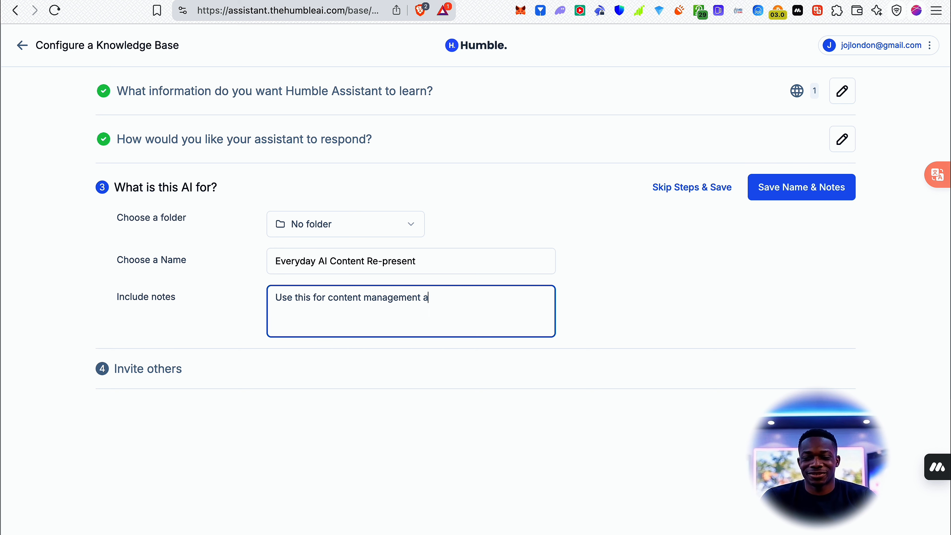
text(nd distrib)
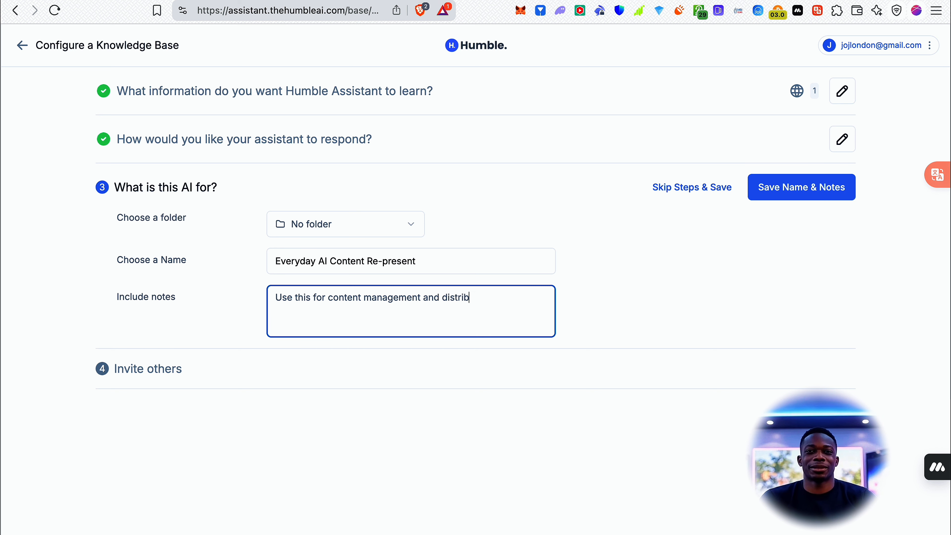
text(ution for the Everyda)
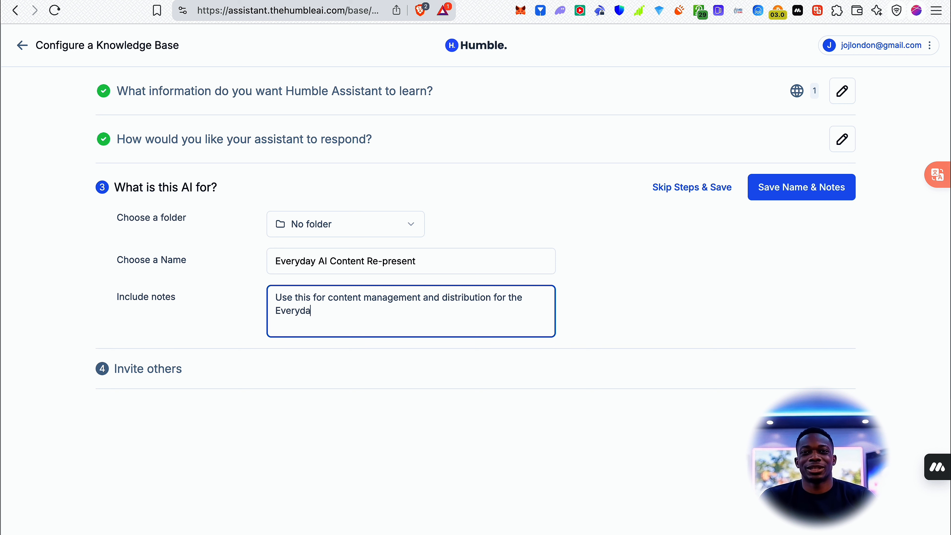
text(y AI channel)
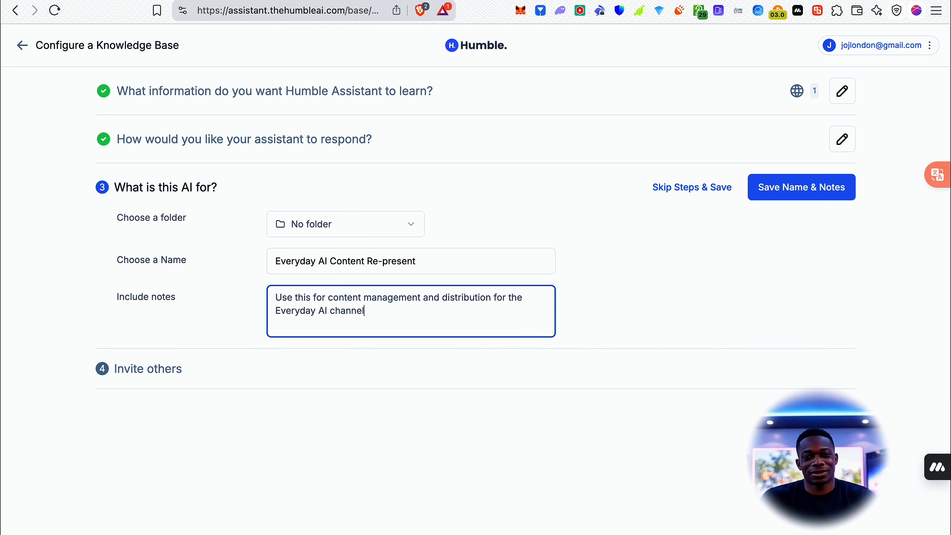
Go to the invitation settings and publish a chat connected to this knowledge base to the web.
click(121, 369)
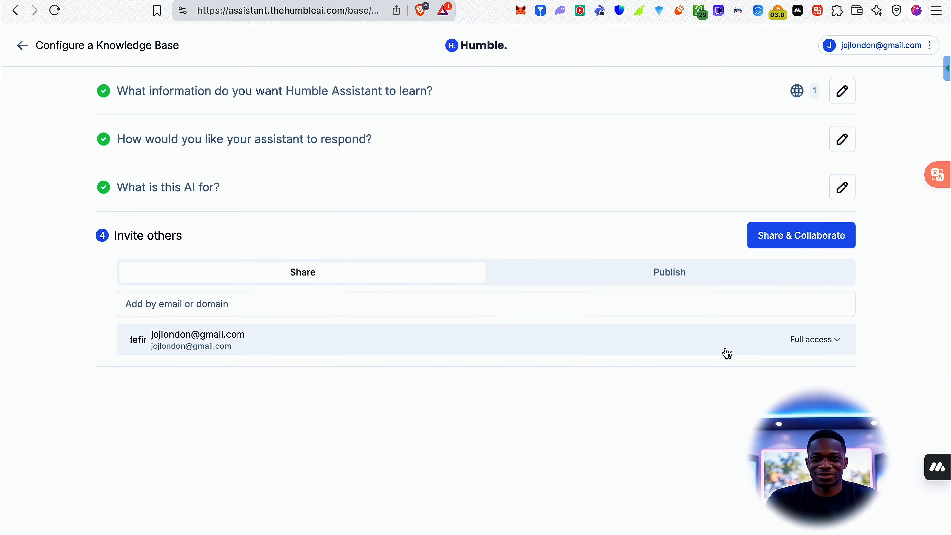
click(750, 269)
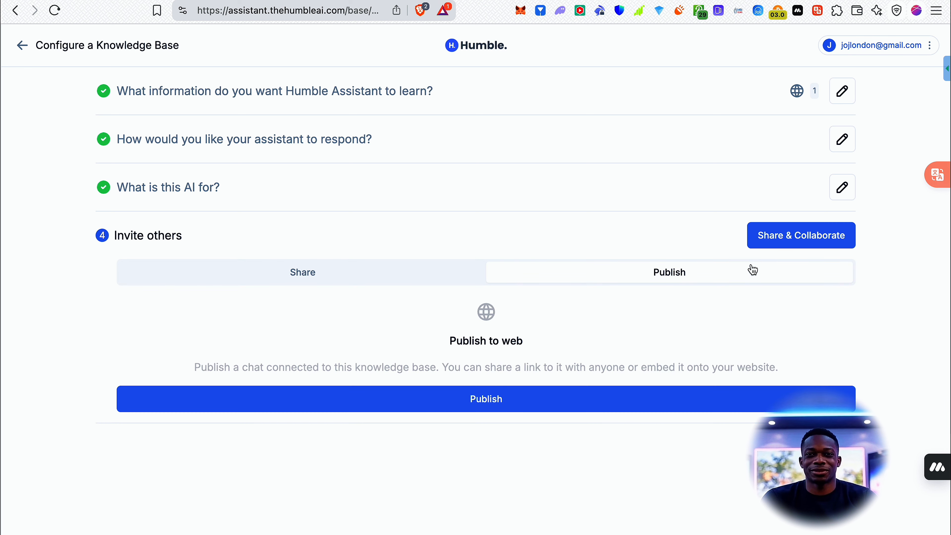
click(522, 400)
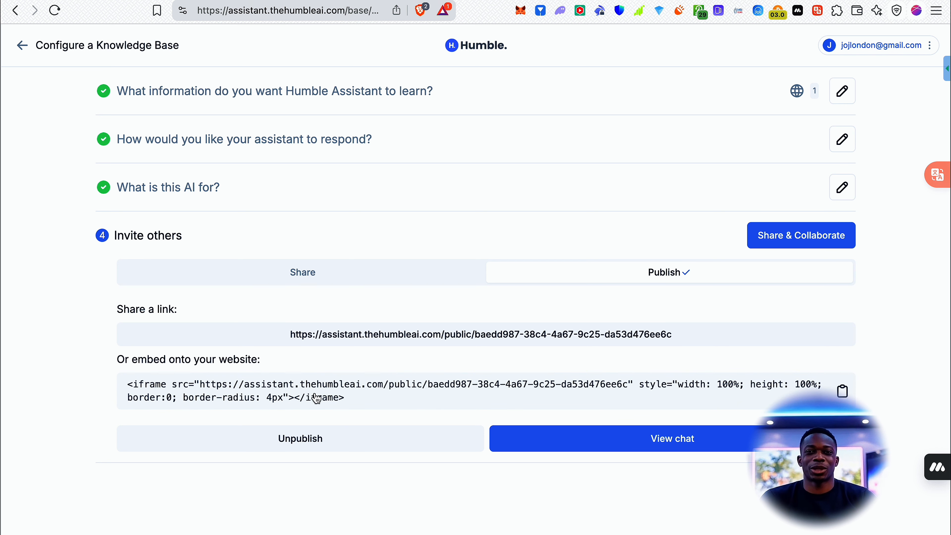
Copy the published chat's share link and open it in a new browser tab.
click(845, 339)
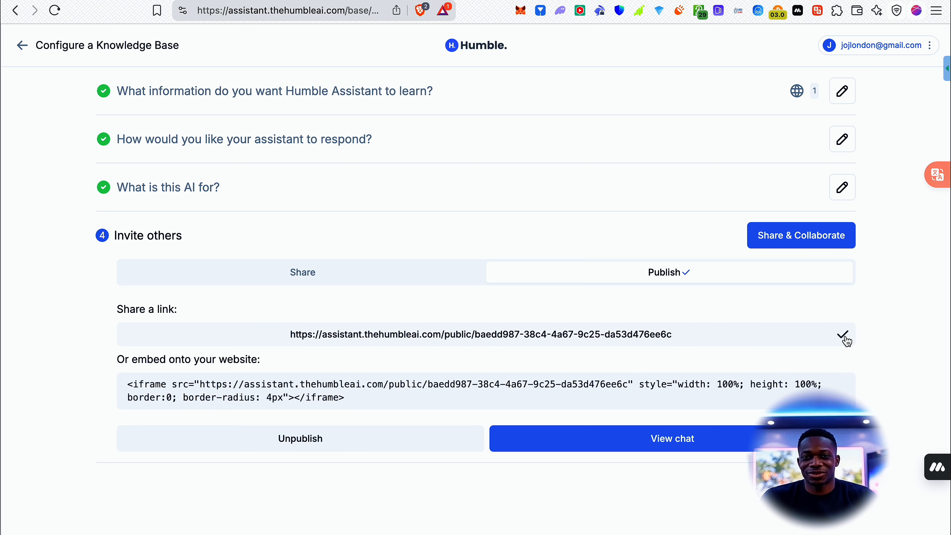
key(super+t)
key(super+v)
key(Return)
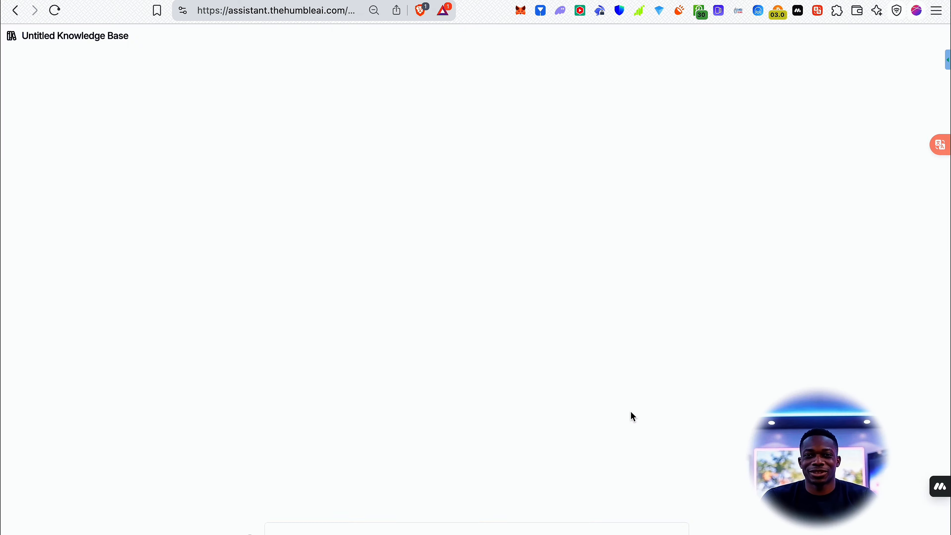
key(super+minus)
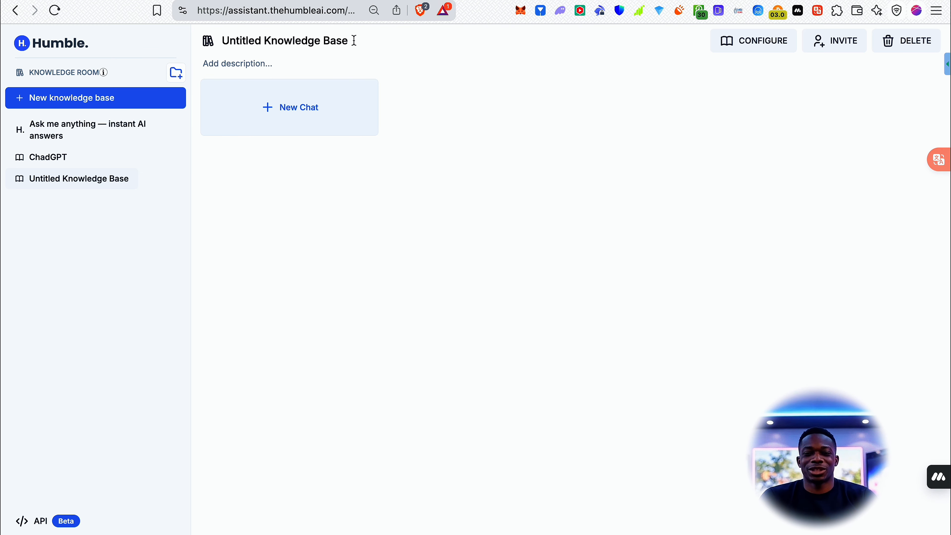
Rename the untitled knowledge base as "Everyday AI Humble Assistant".
click(355, 40)
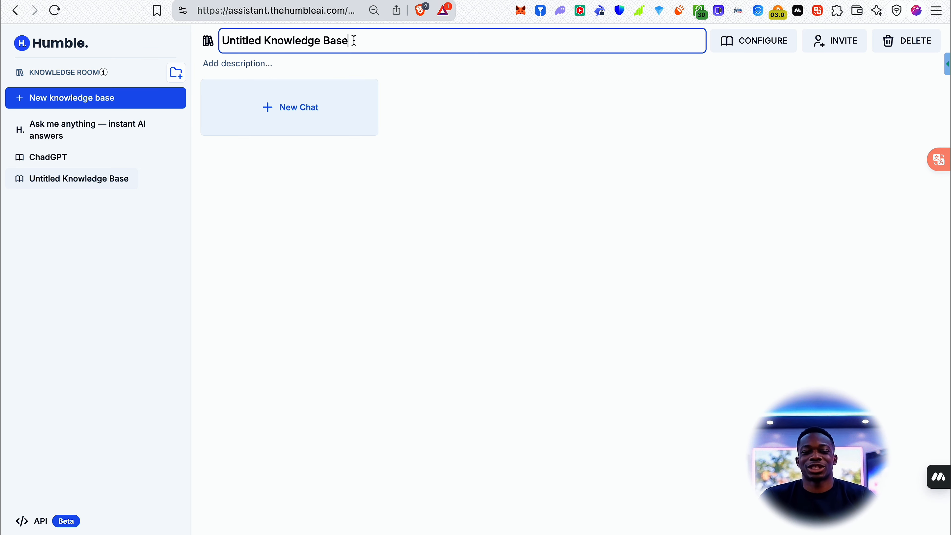
key(super+a)
text(Ever)
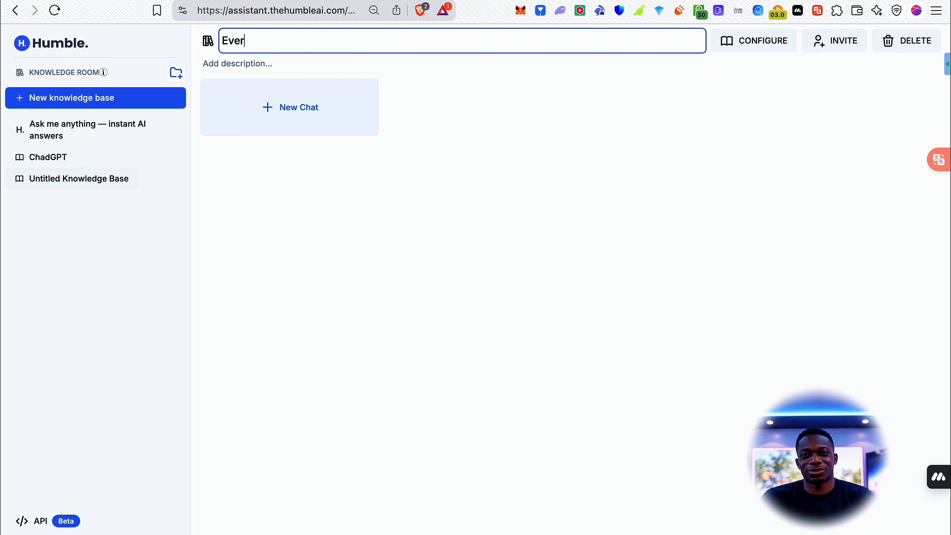
text(yday AI )
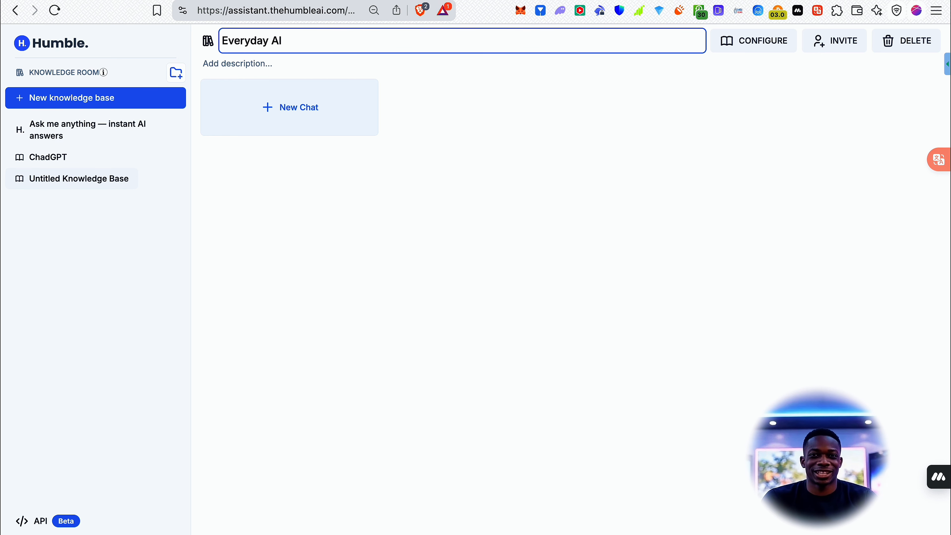
text(Assist)
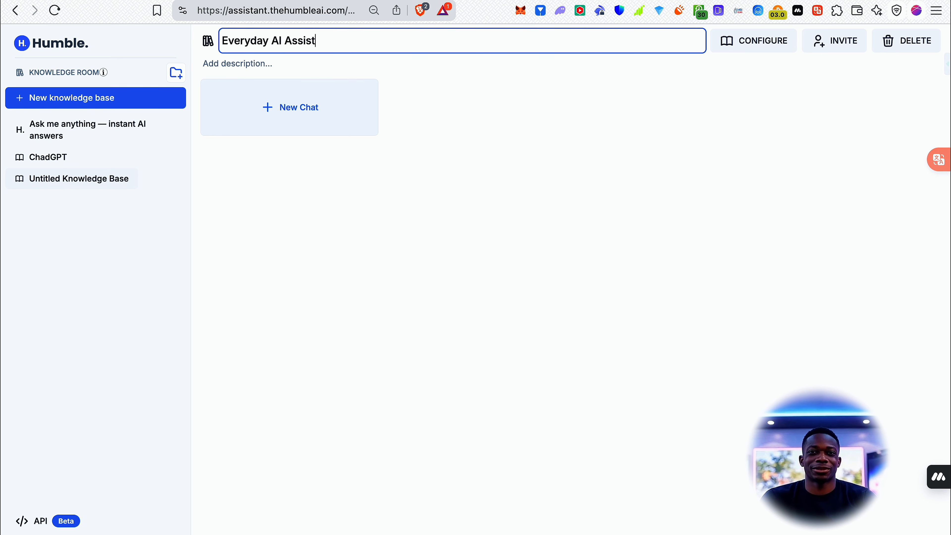
text(antHumble)
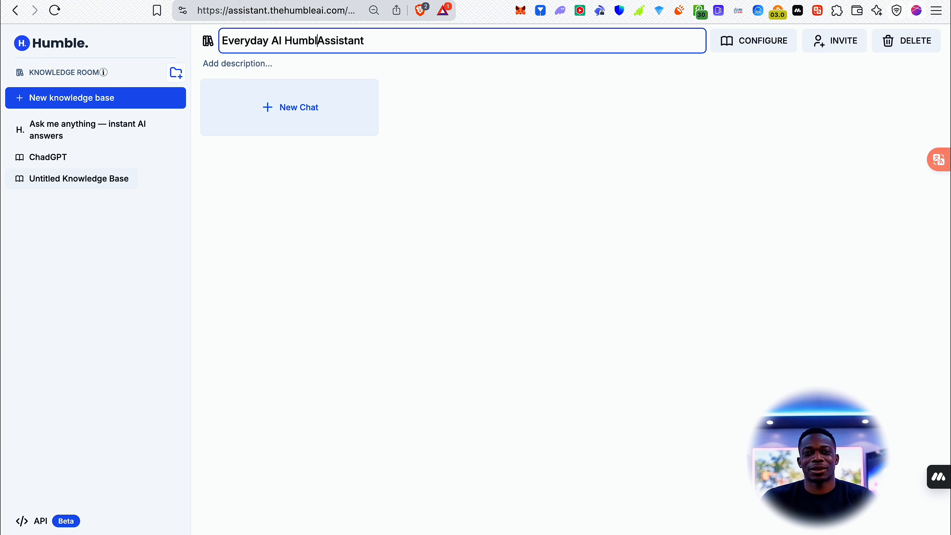
click(492, 175)
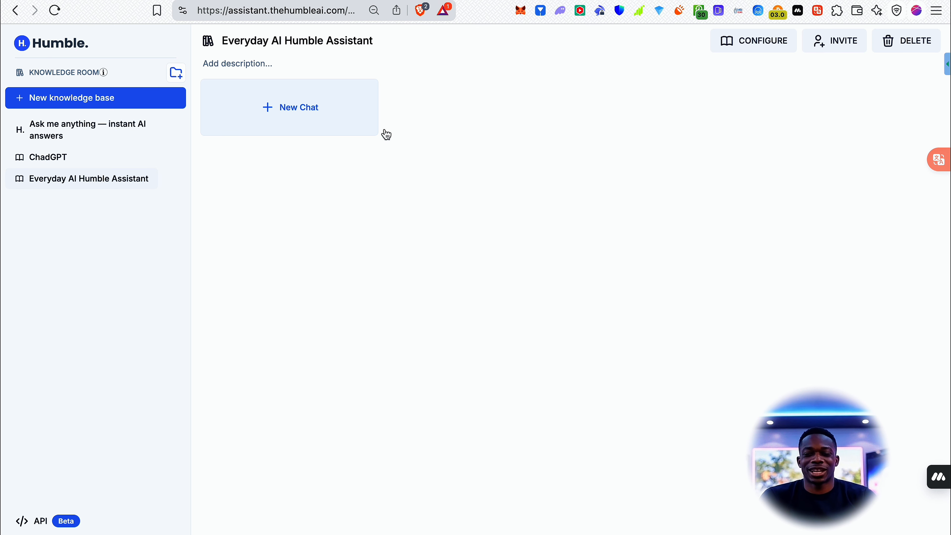
Start a new chat in the Everyday AI Humble Assistant and submit the copied SmartlyQ video transcript.
click(328, 127)
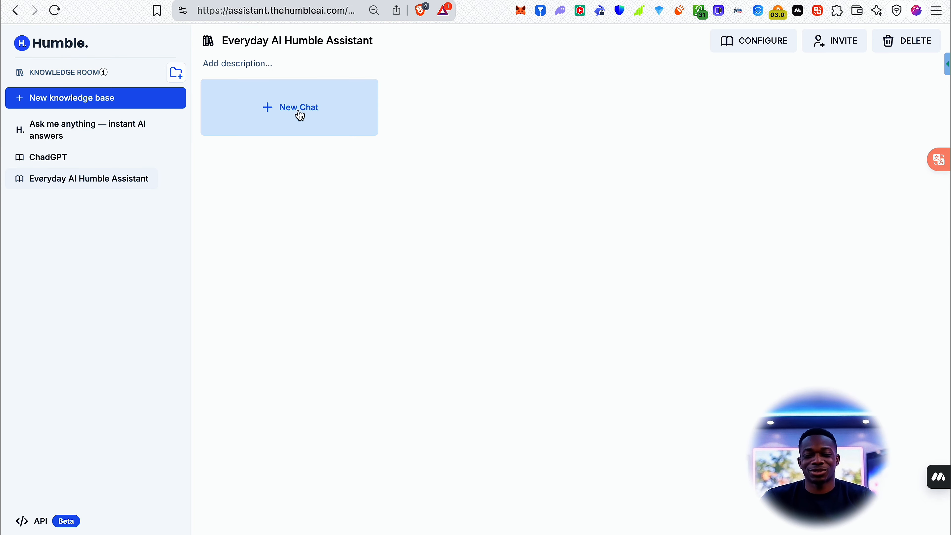
click(299, 115)
click(301, 532)
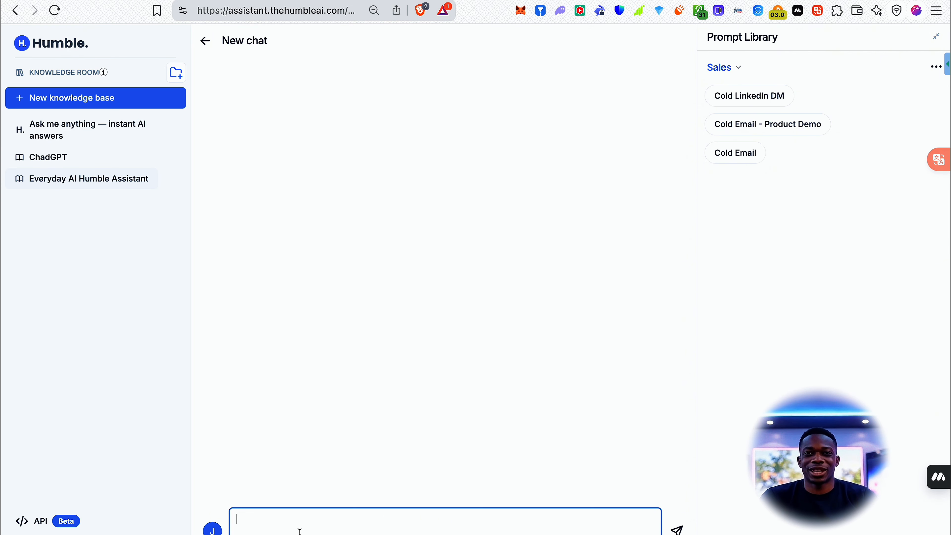
key(super+v)
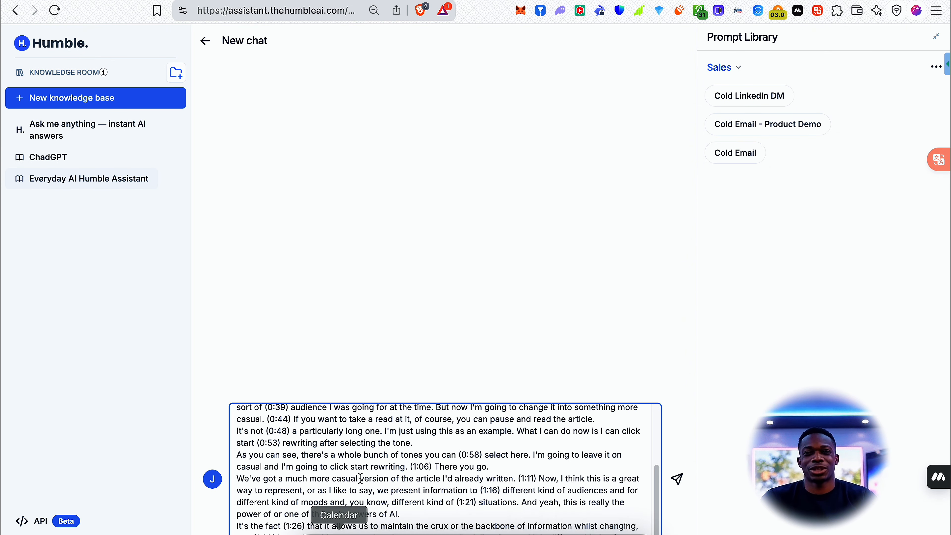
scroll(361, 477, up, 3)
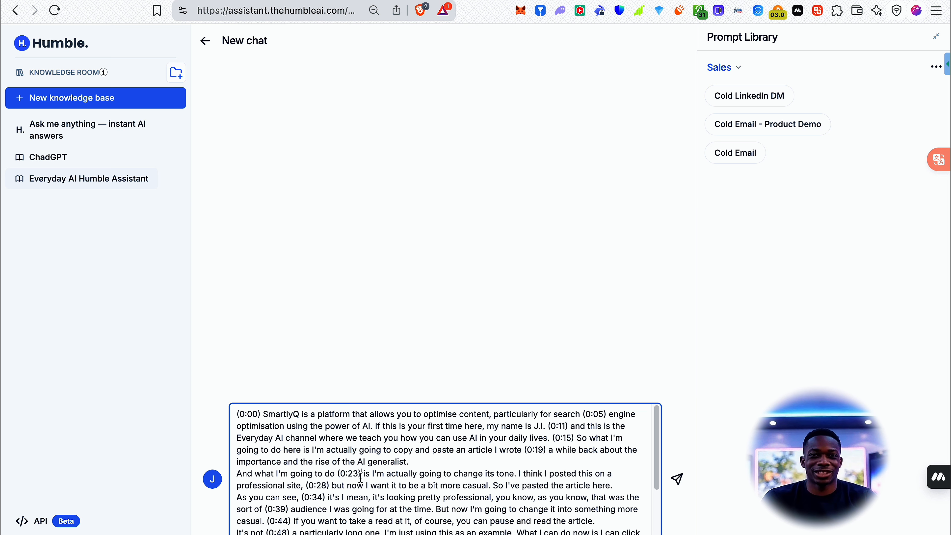
key(Return)
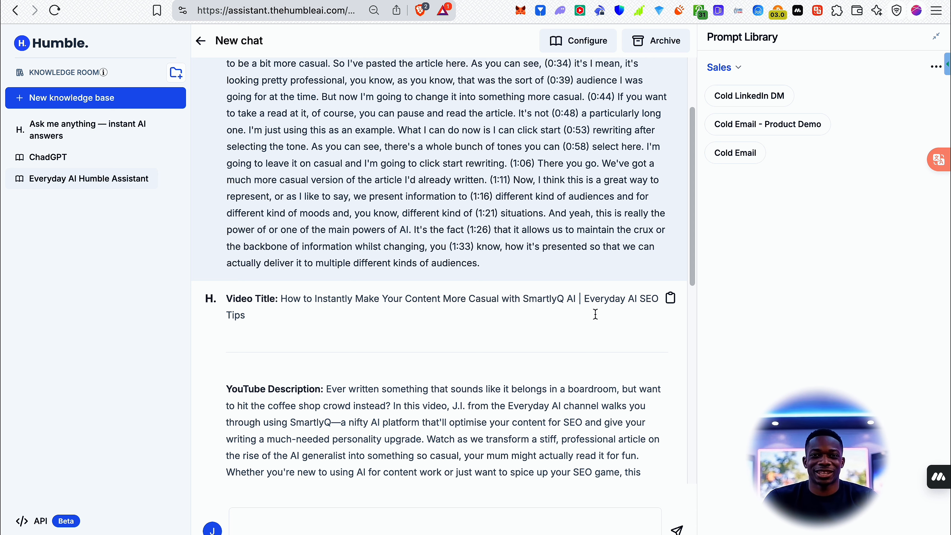
Review the generated video title, YouTube description, Twitter thread and thumbnail description in the chat reply.
scroll(595, 314, down, 2)
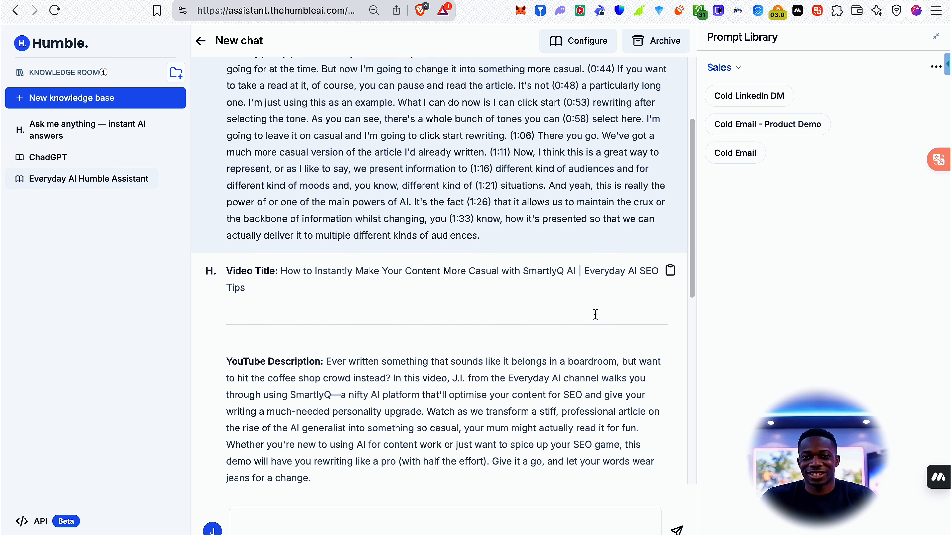
scroll(371, 315, down, 3)
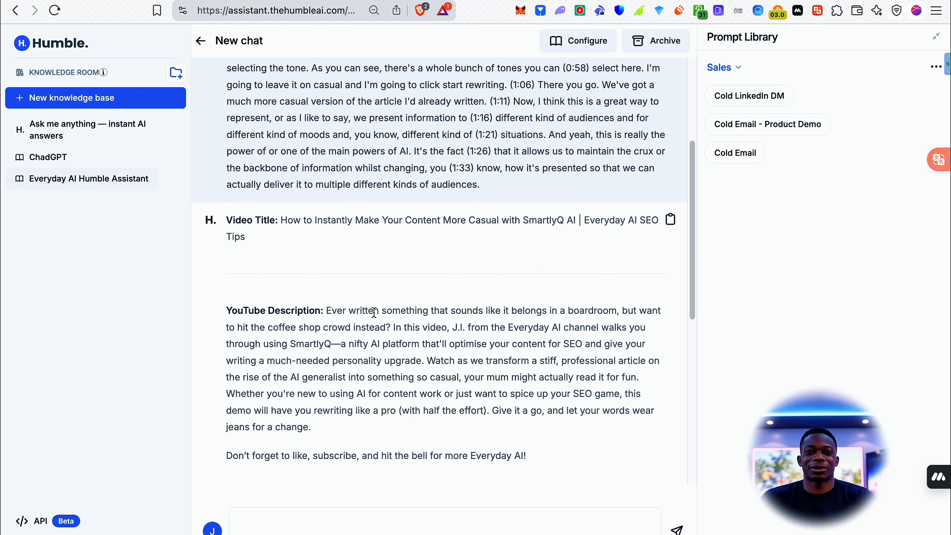
scroll(443, 278, down, 4)
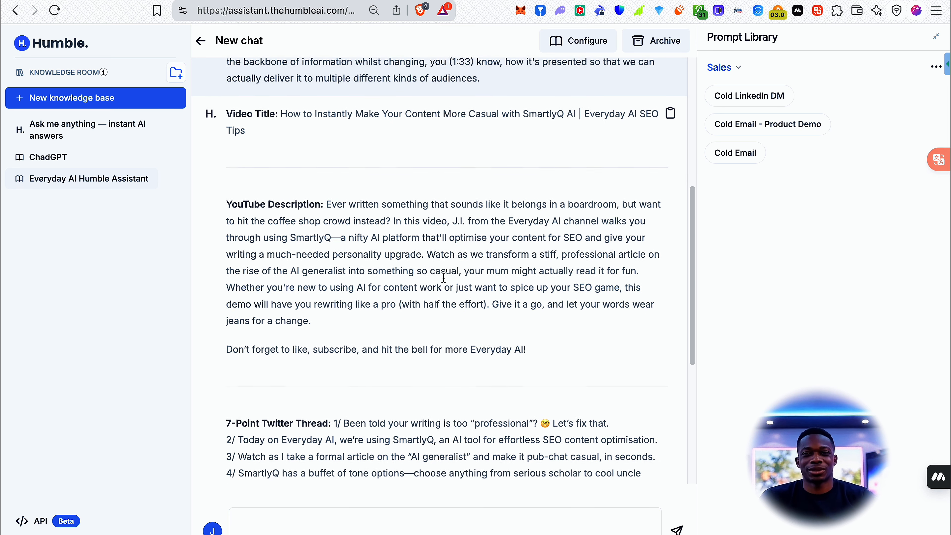
scroll(440, 287, down, 1)
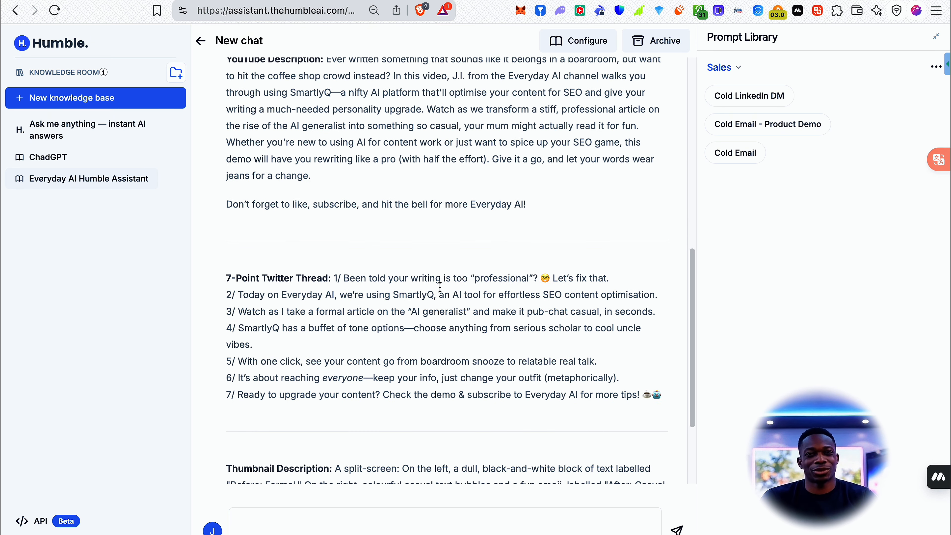
scroll(440, 287, down, 3)
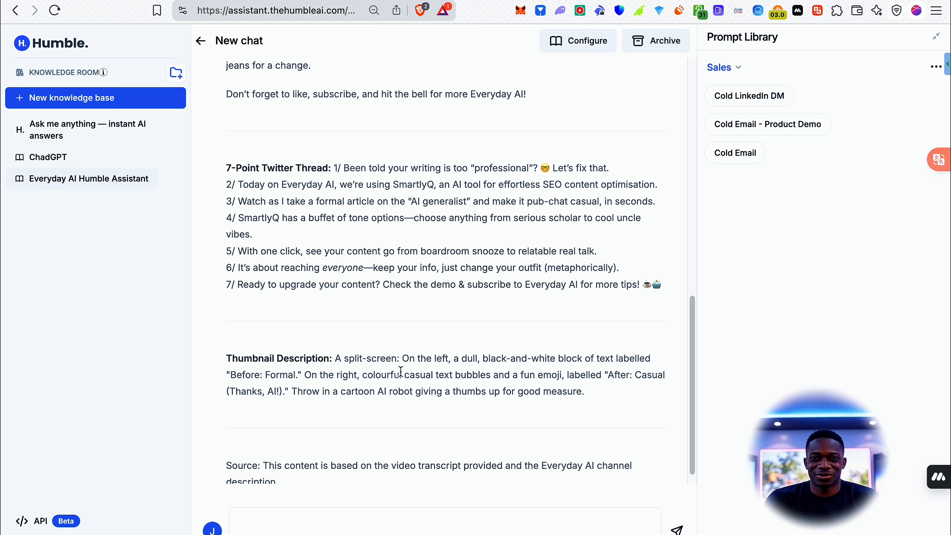
scroll(465, 357, down, 1)
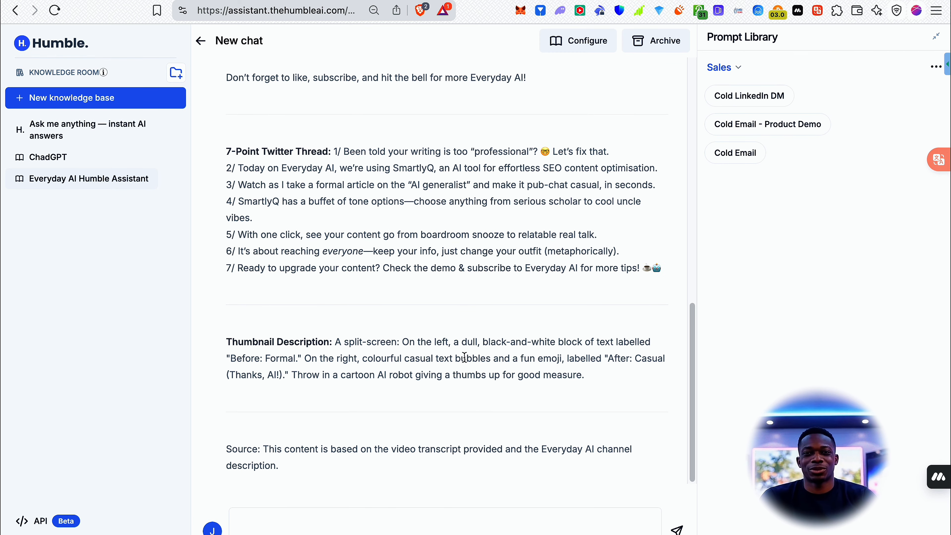
Copy the SmartlyQ transcript from the chat message and submit it in the published public chat.
scroll(464, 358, up, 15)
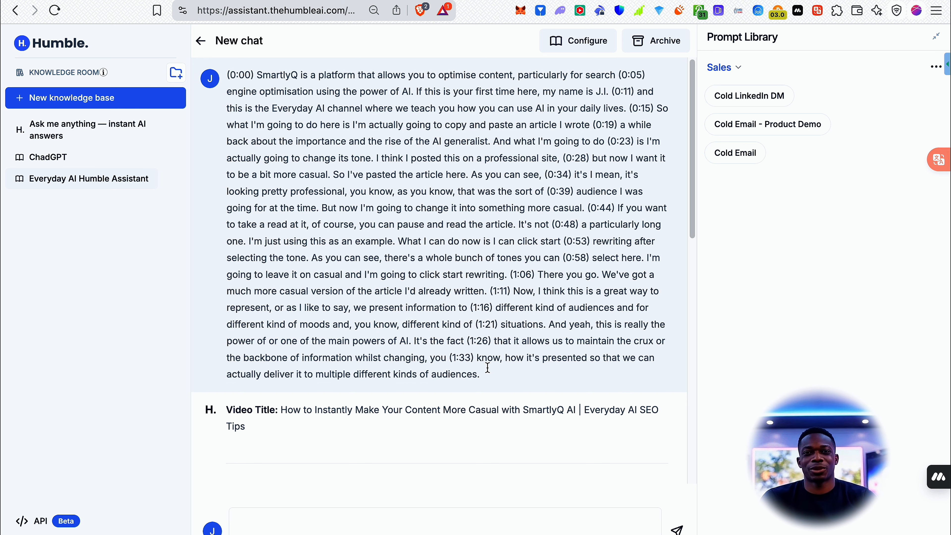
drag(486, 369, 224, 78)
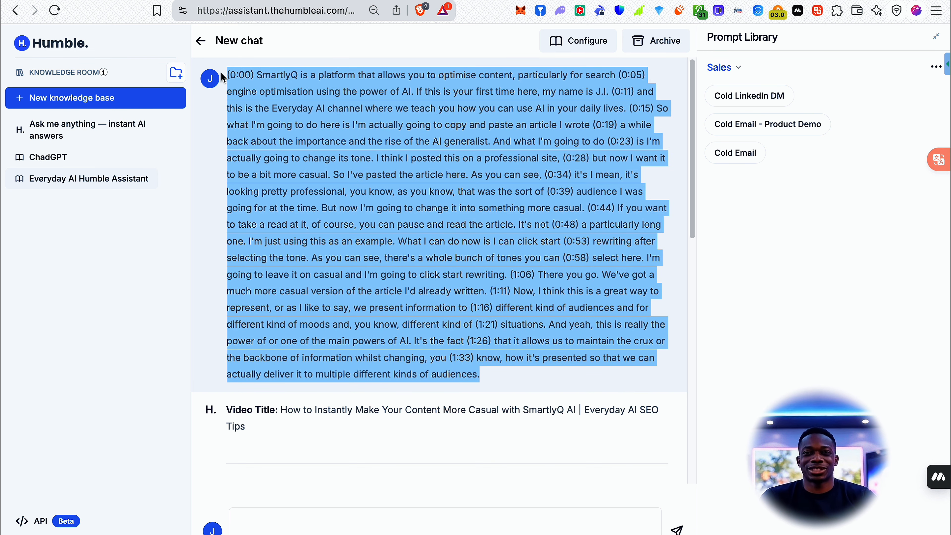
click(225, 1)
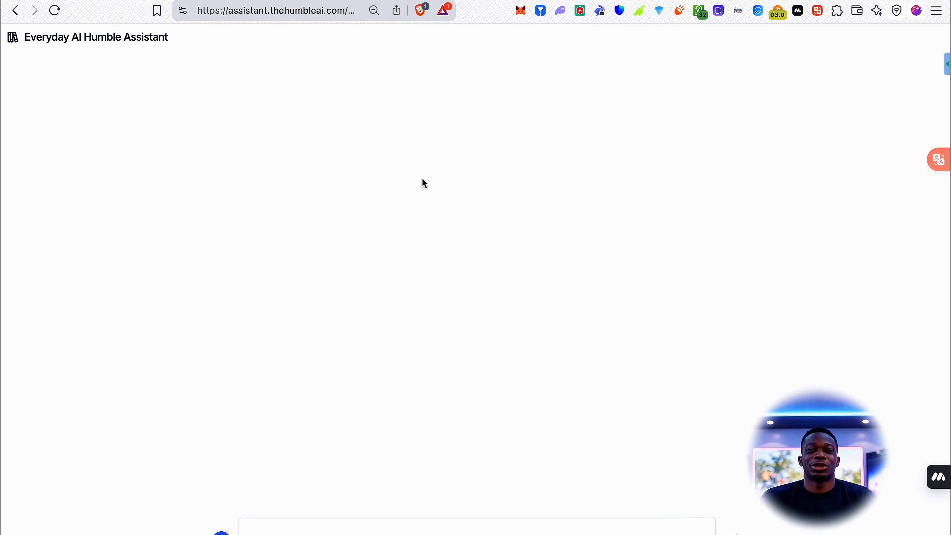
click(414, 529)
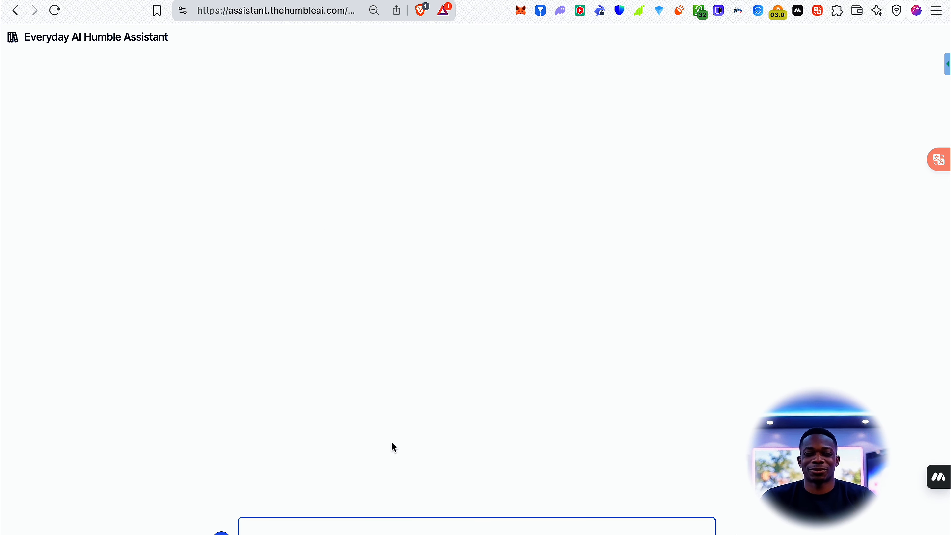
key(super+v)
key(Return)
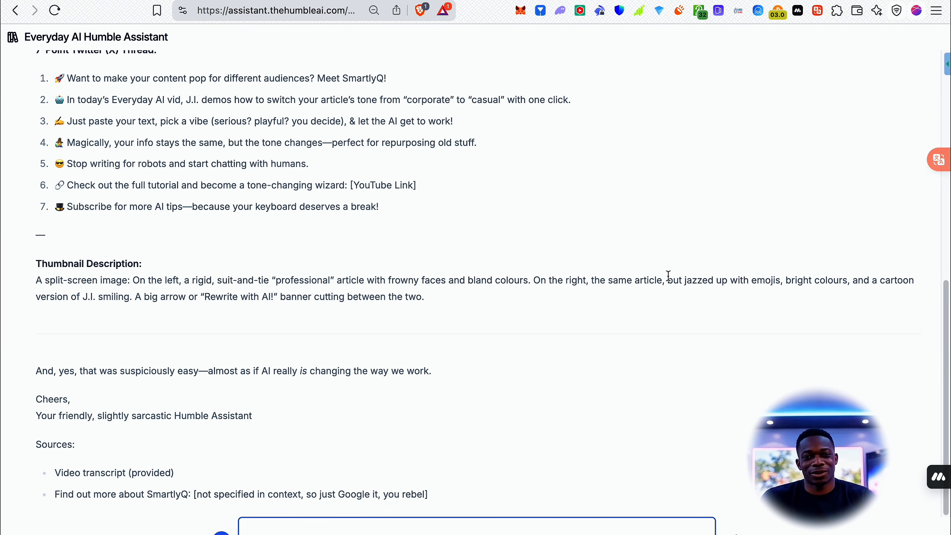
Review the public chat's reply, from the YouTube title and description to the Twitter thread, thumbnail description and sources.
scroll(669, 276, up, 10)
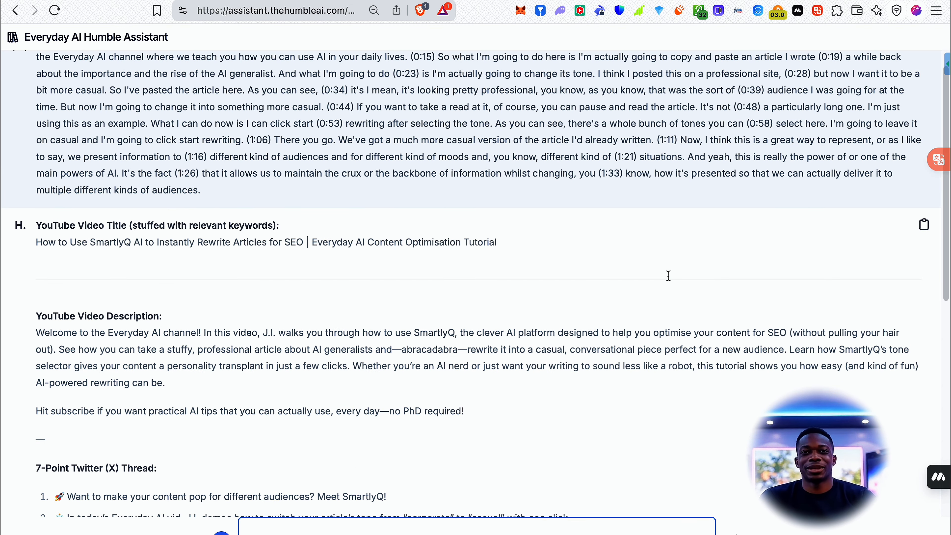
scroll(407, 310, down, 3)
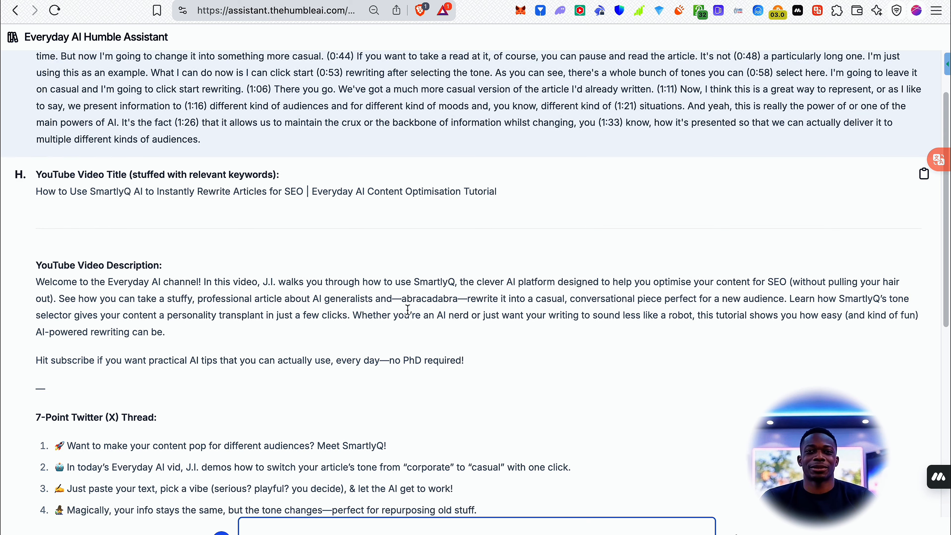
scroll(303, 251, down, 6)
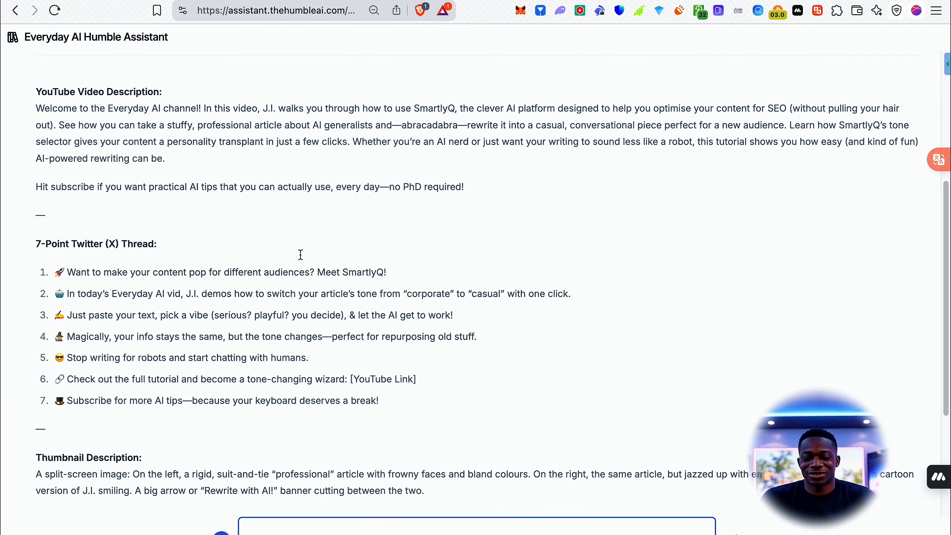
scroll(258, 266, down, 4)
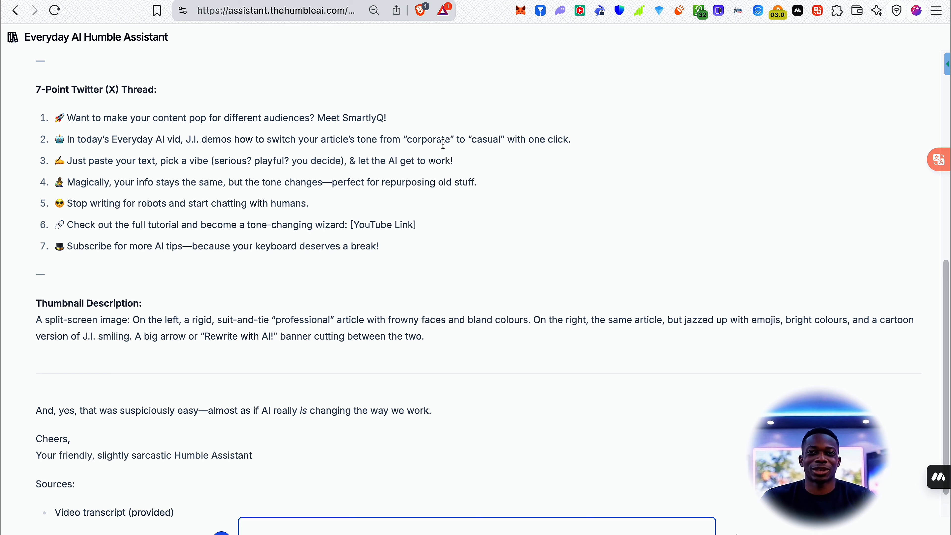
scroll(443, 143, down, 2)
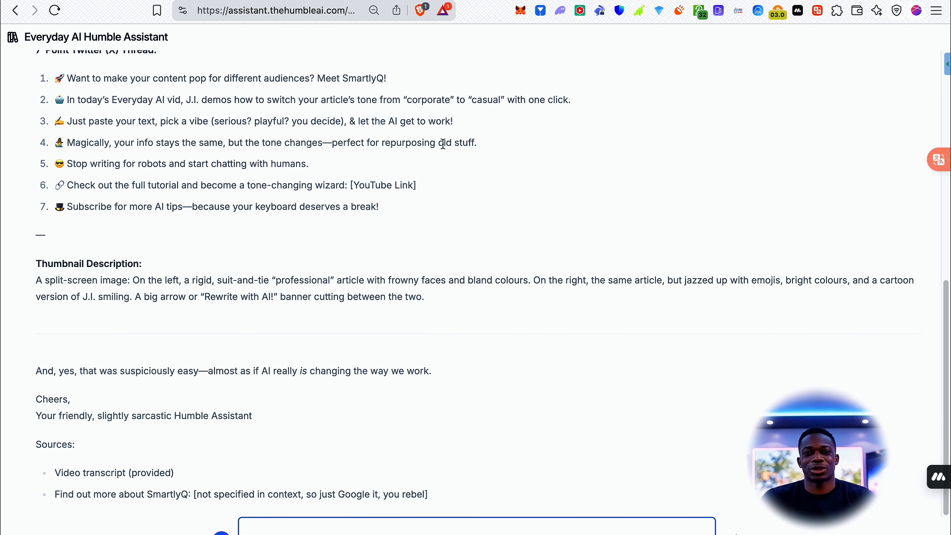